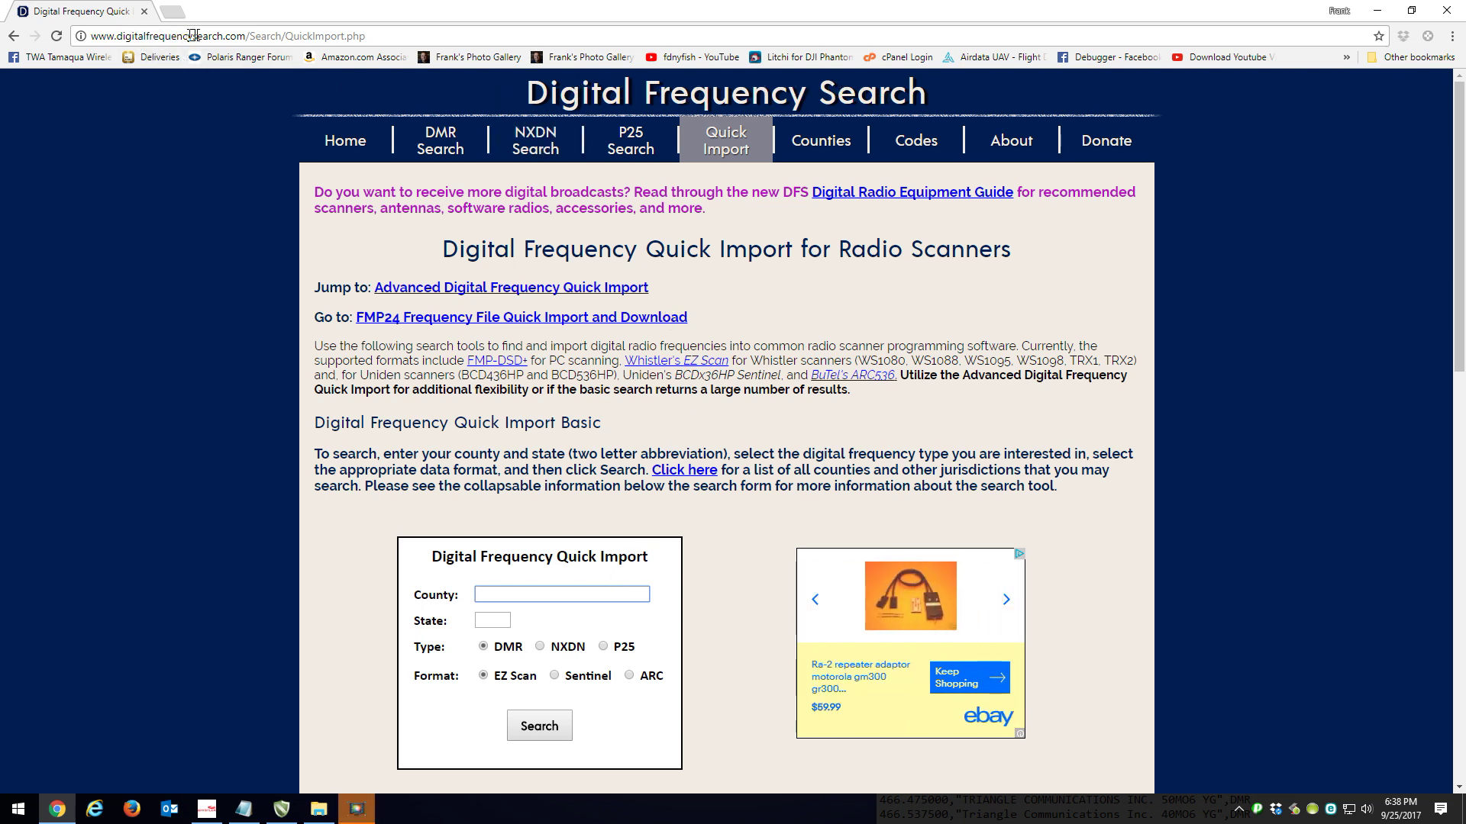
Fill the Quick Import form with Schuylkill County, PA and pick the Sentinel format.
click(734, 159)
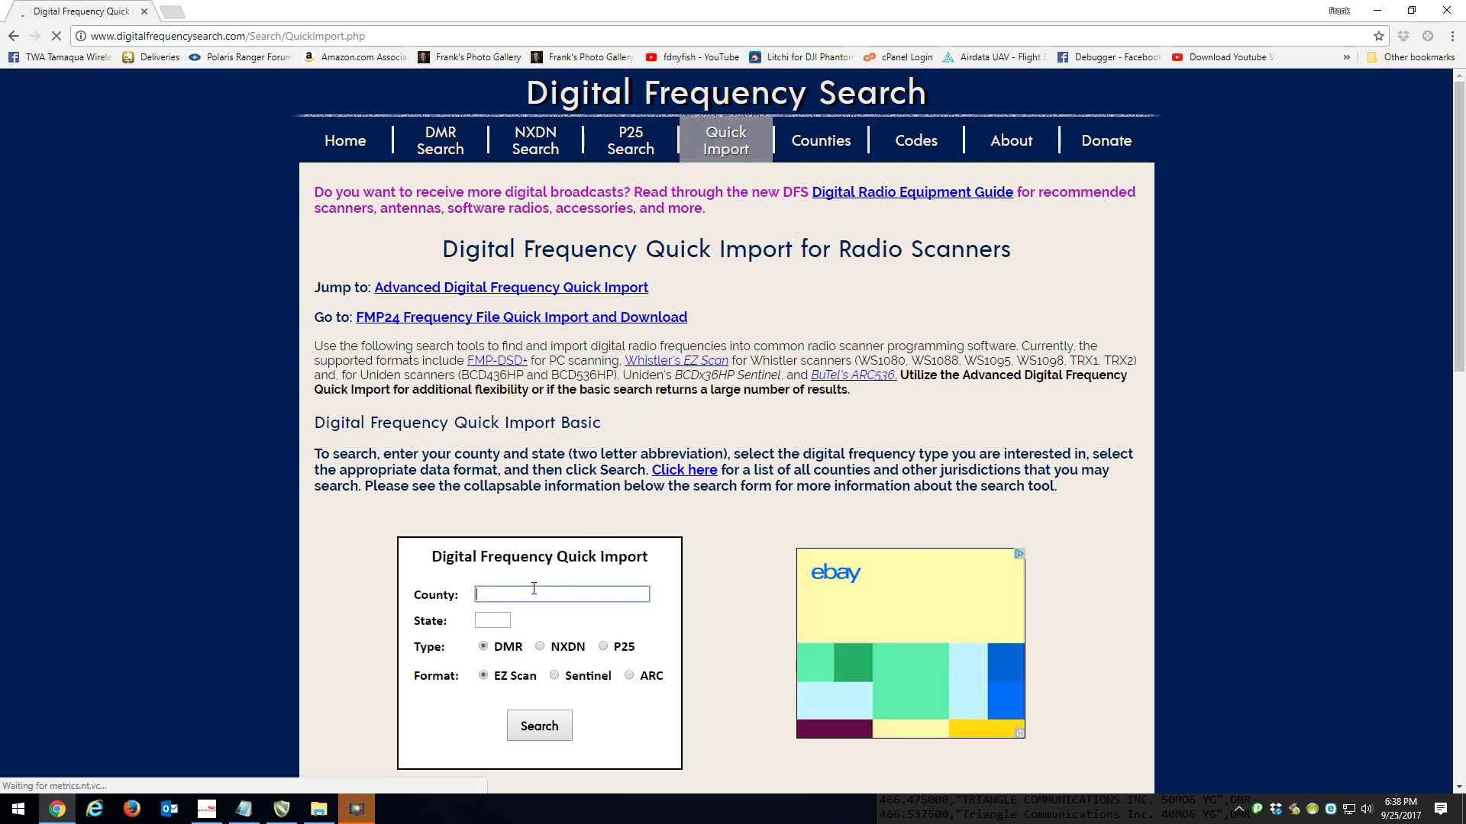
text(sch)
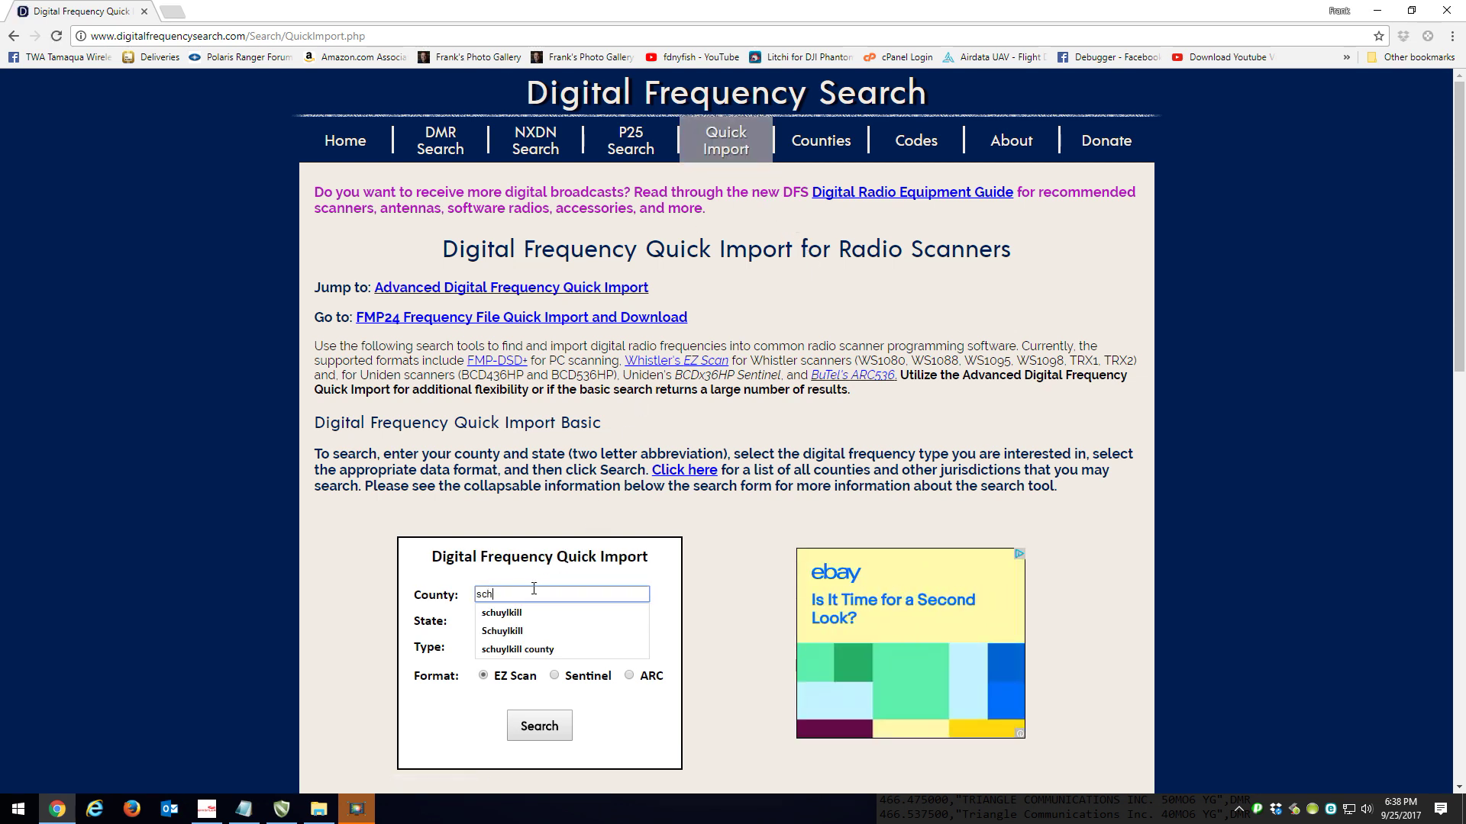
text(uylkill)
key(Tab)
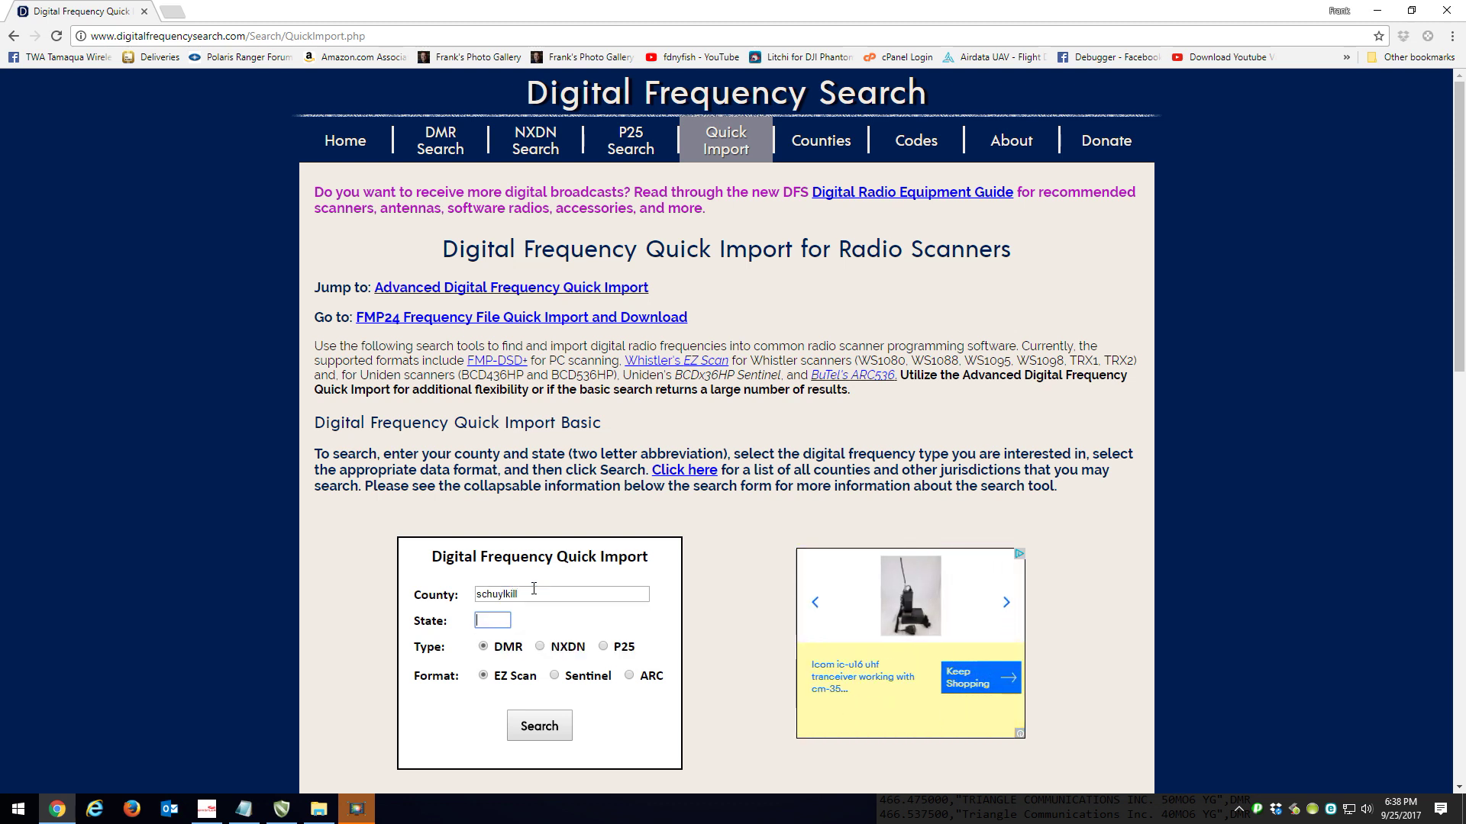
text(PA)
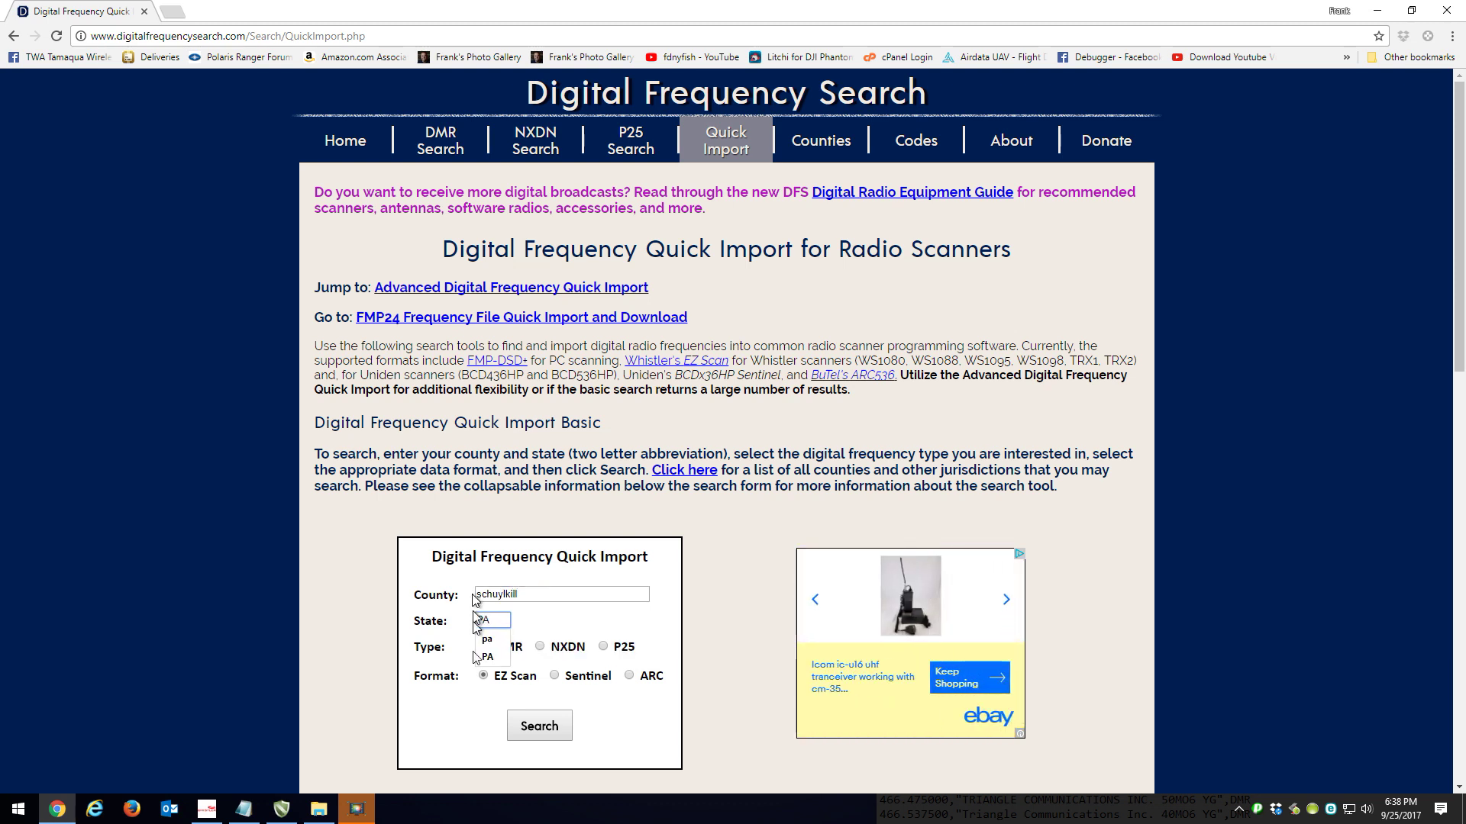
click(481, 657)
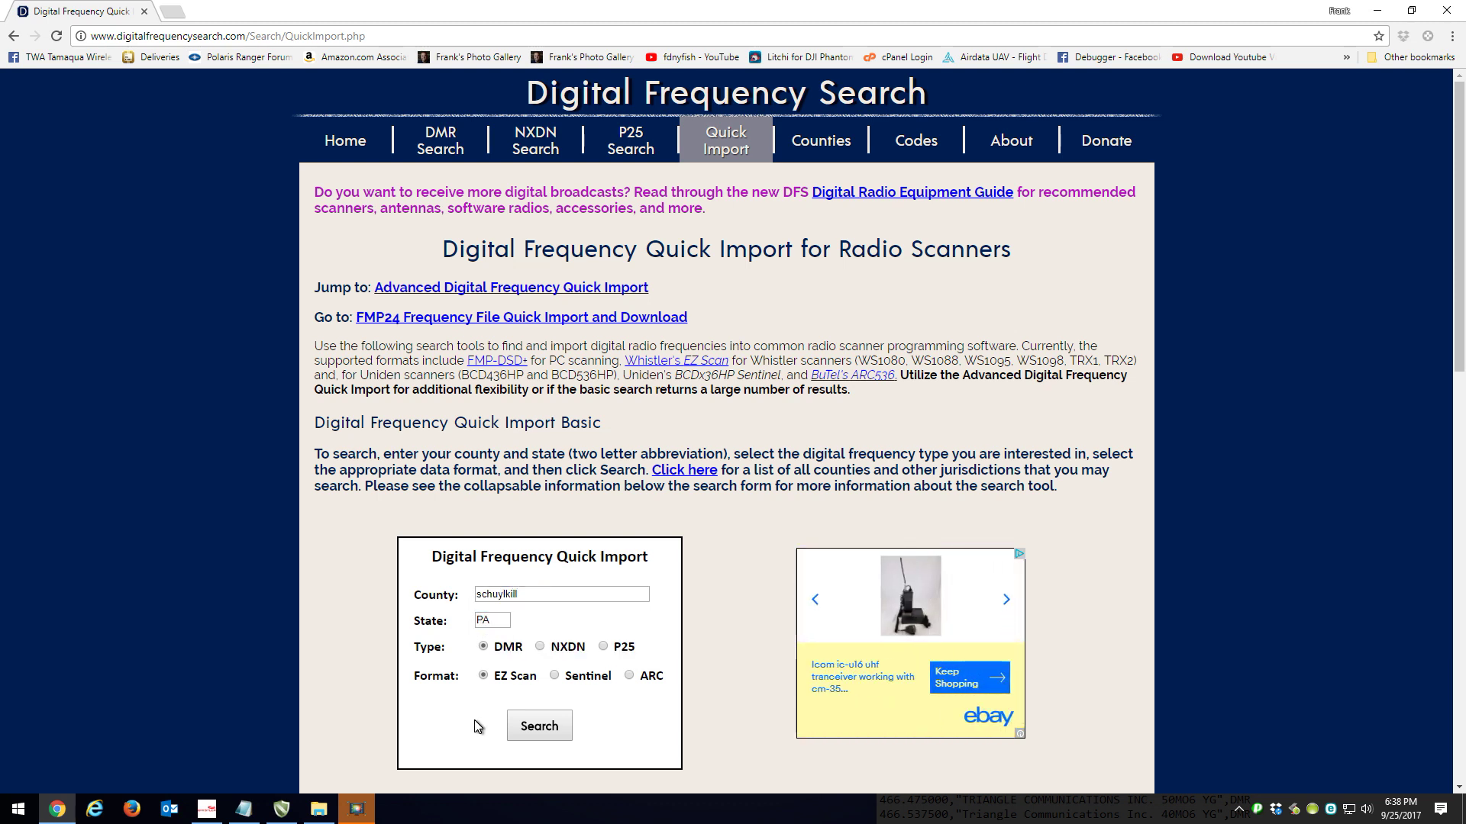
click(556, 677)
Search and copy the 120 DMR frequencies, show the import instructions, then bring up Sentinel.
click(547, 730)
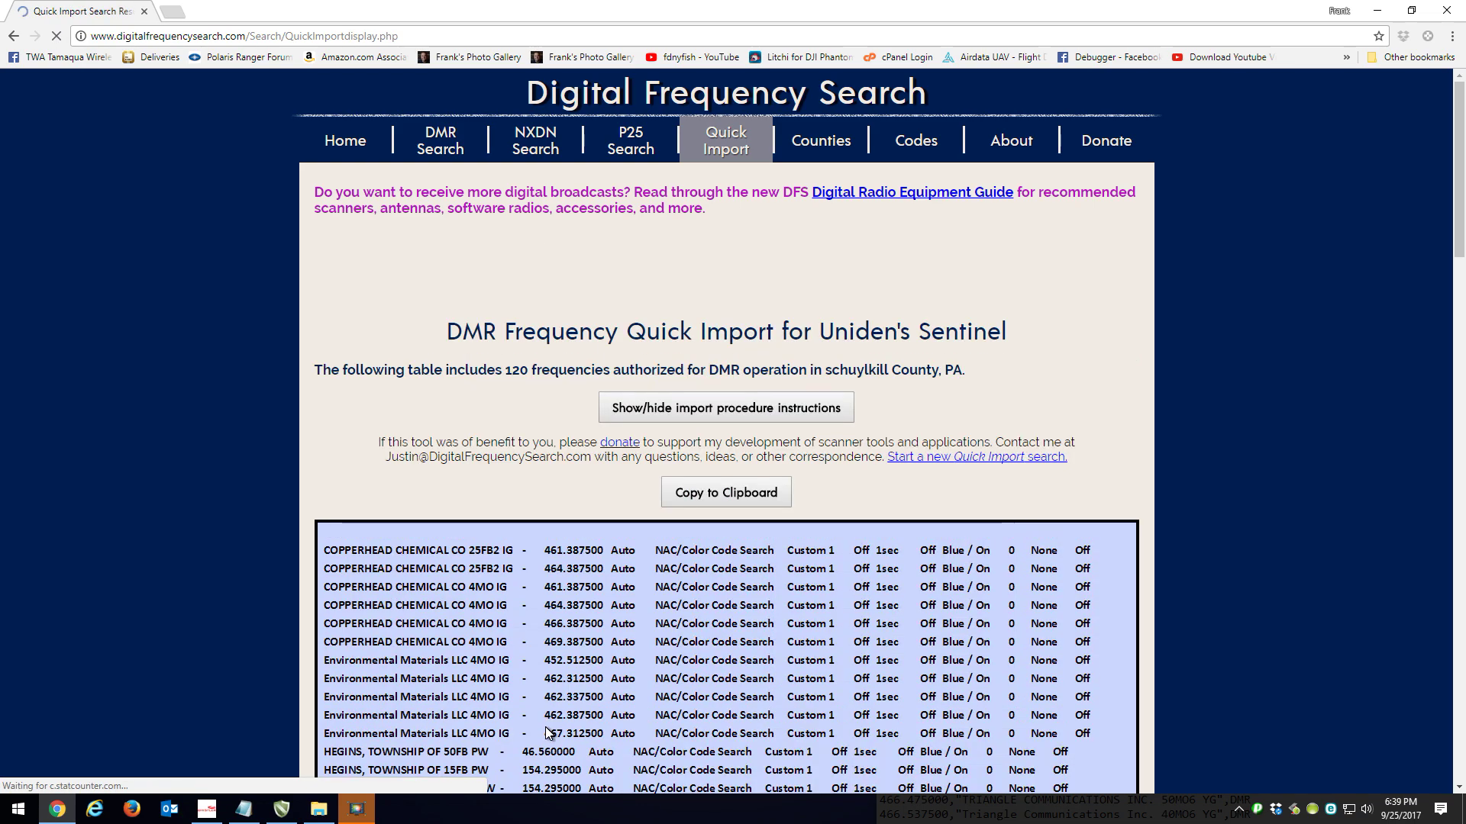
scroll(901, 625, down, 5)
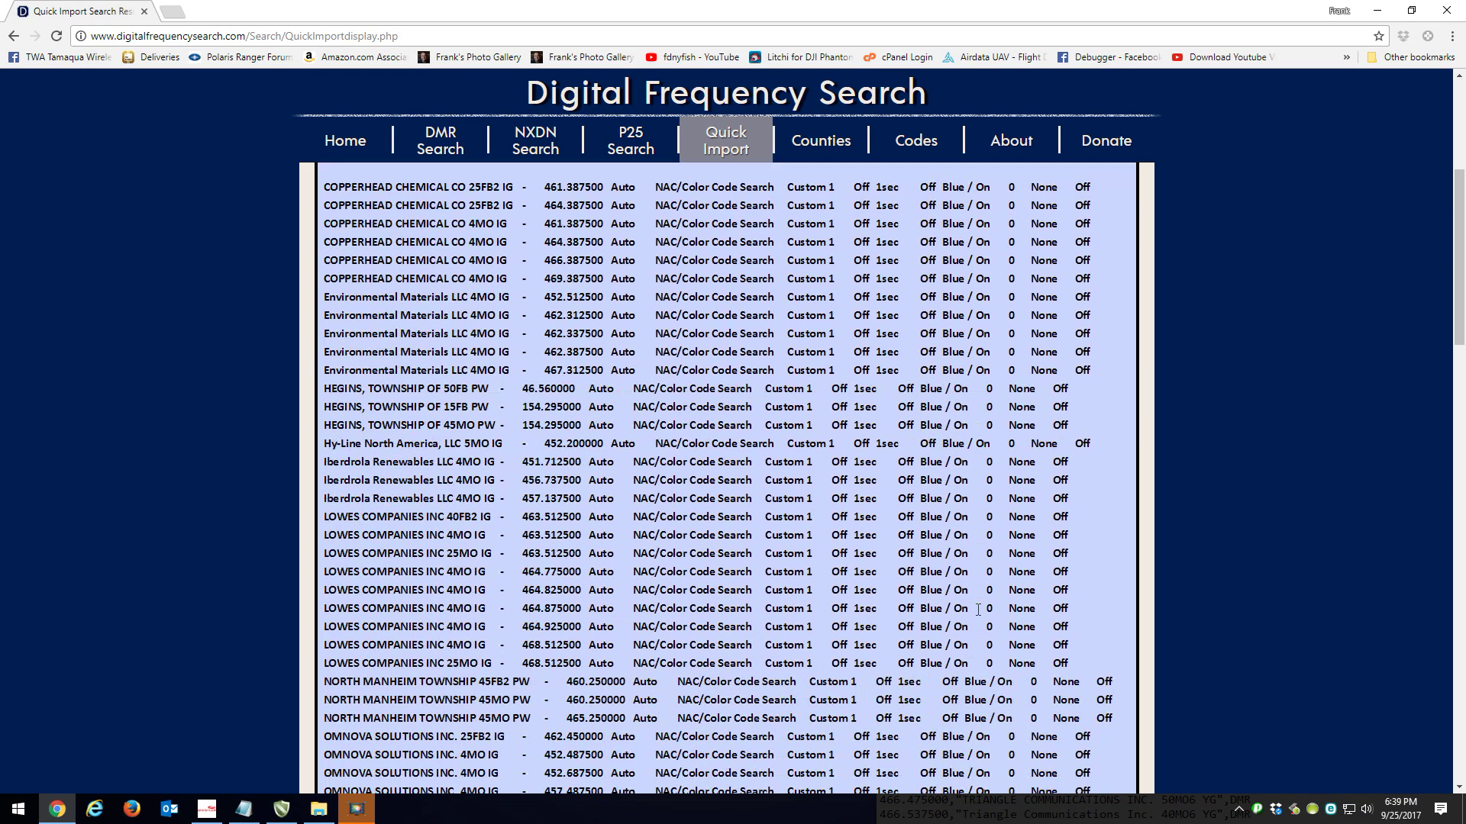
scroll(870, 595, down, 4)
scroll(825, 550, up, 9)
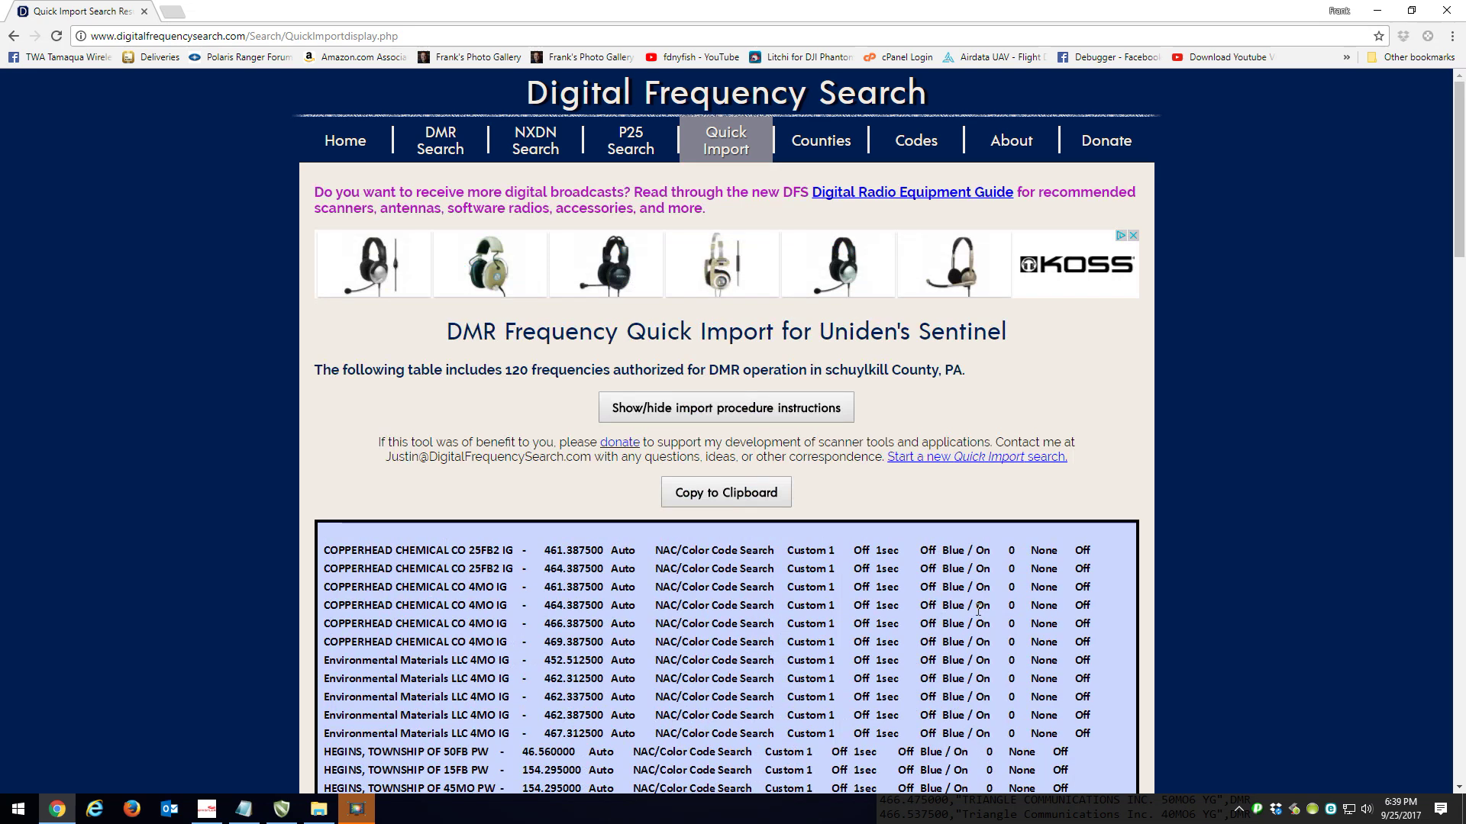
click(700, 494)
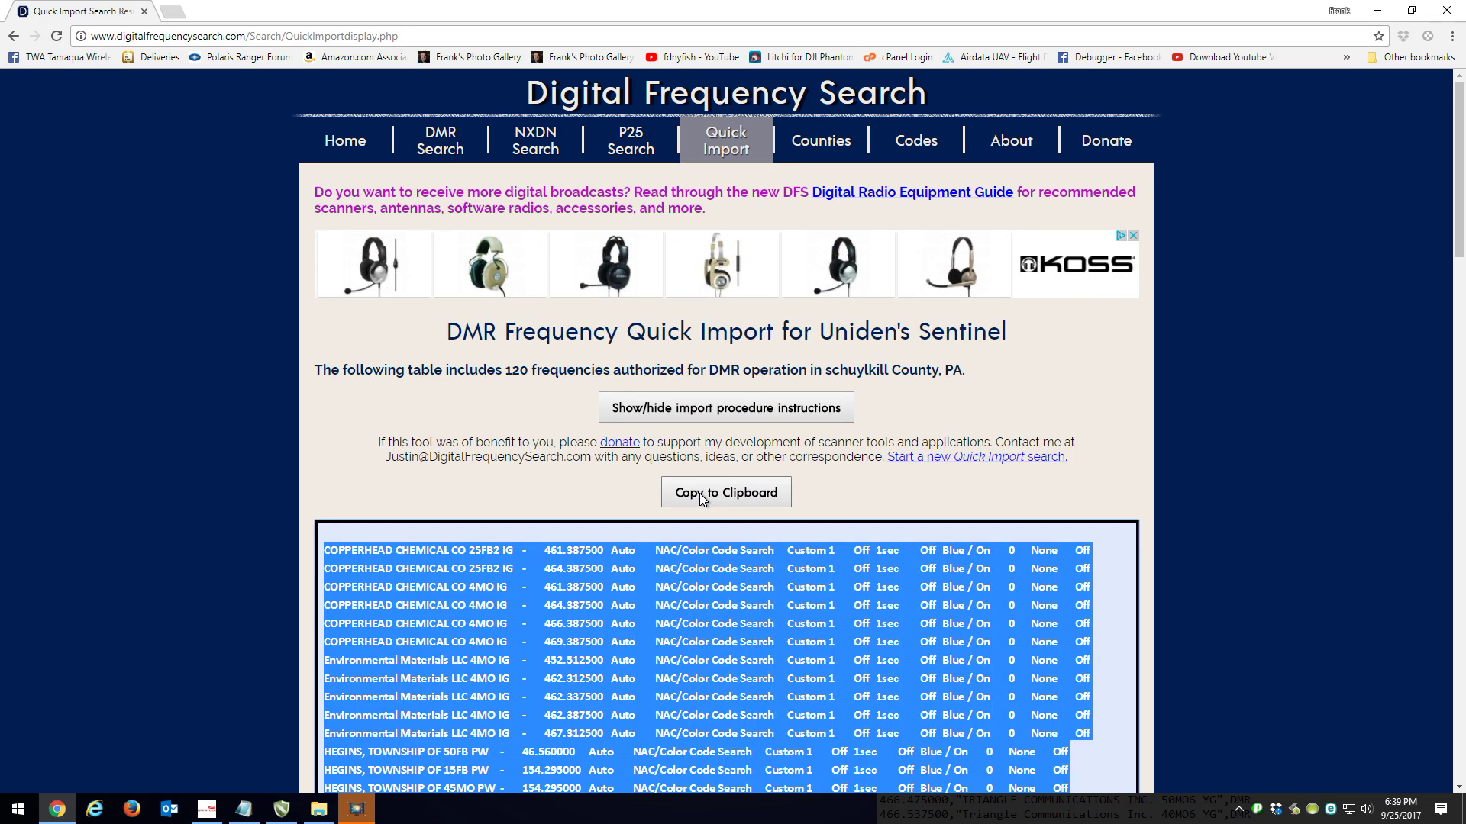
click(755, 410)
scroll(801, 599, down, 1)
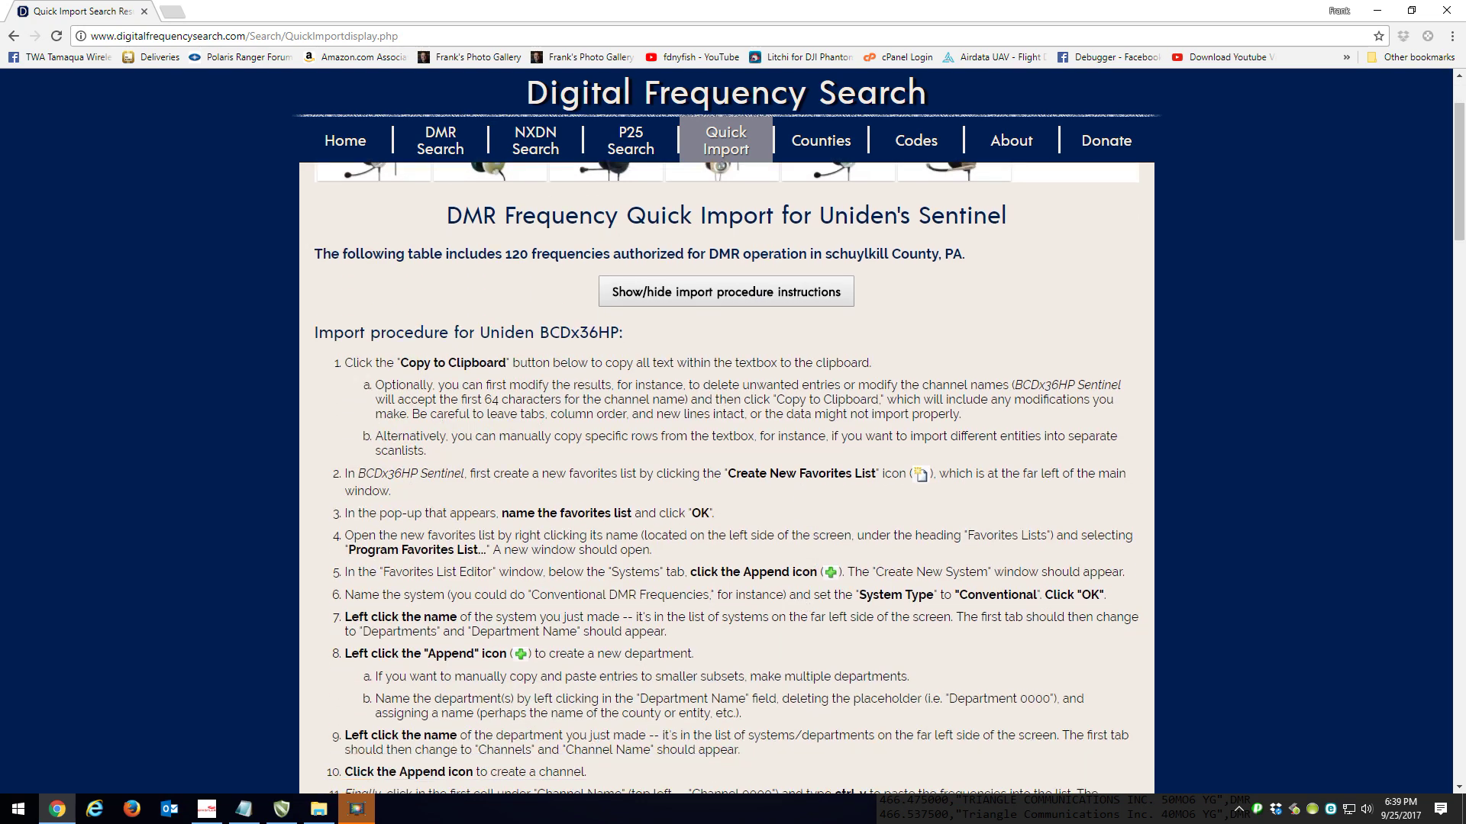
scroll(800, 600, down, 1)
scroll(801, 598, down, 3)
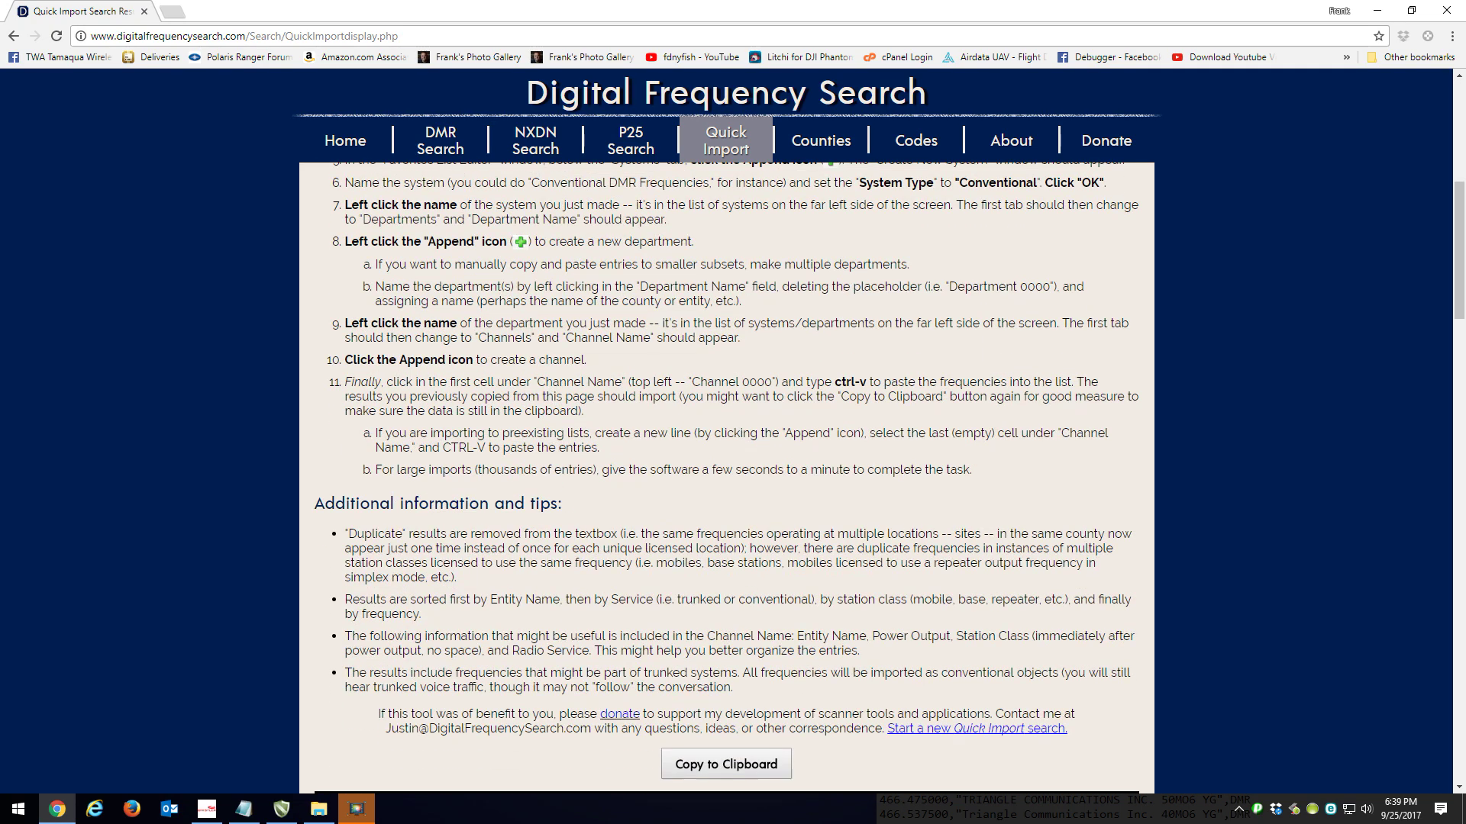
scroll(800, 599, up, 5)
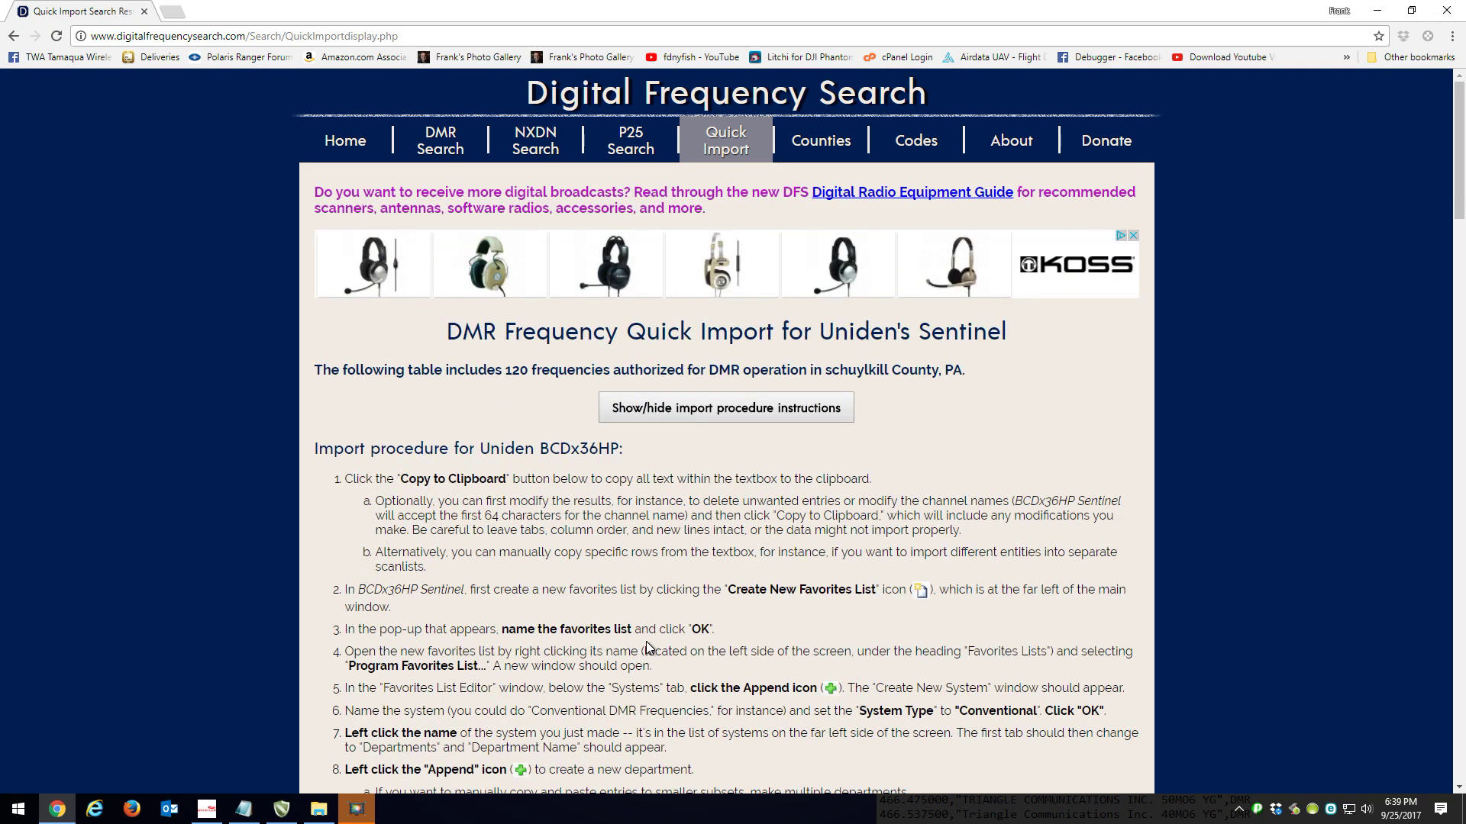
click(281, 810)
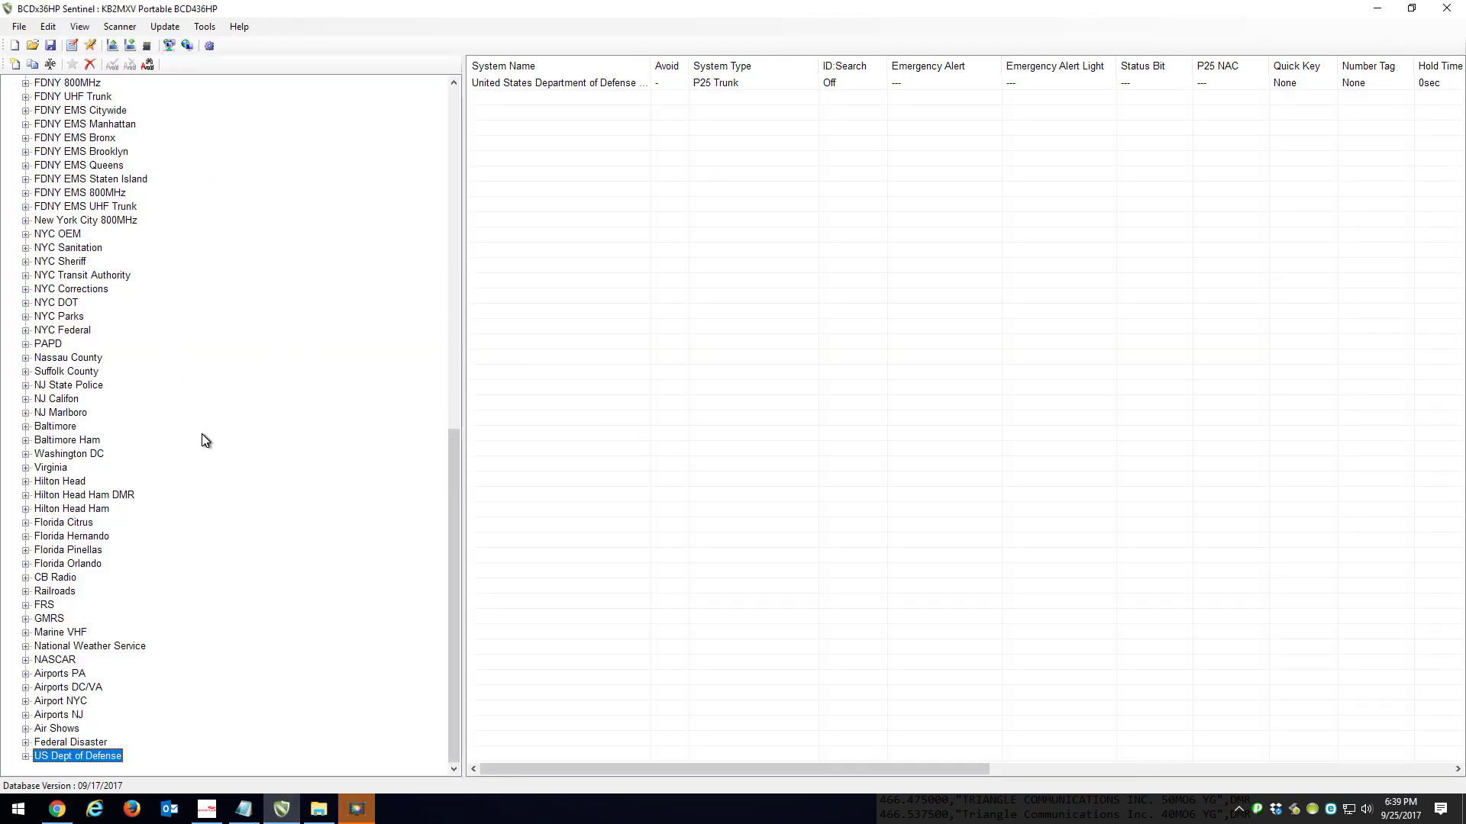
Create a favorites list named 'digital frequency search test' and select it.
click(15, 65)
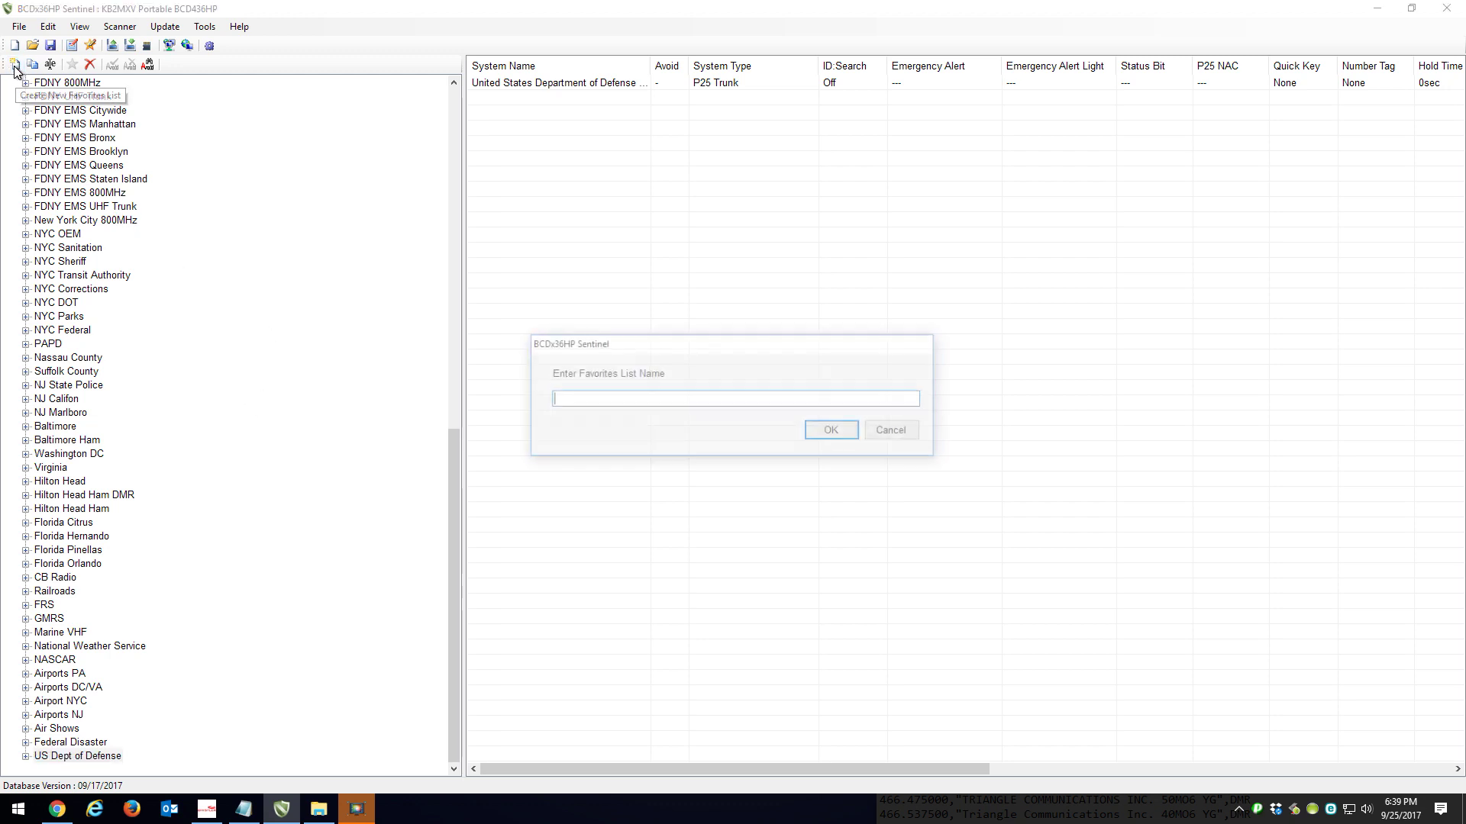
text(d)
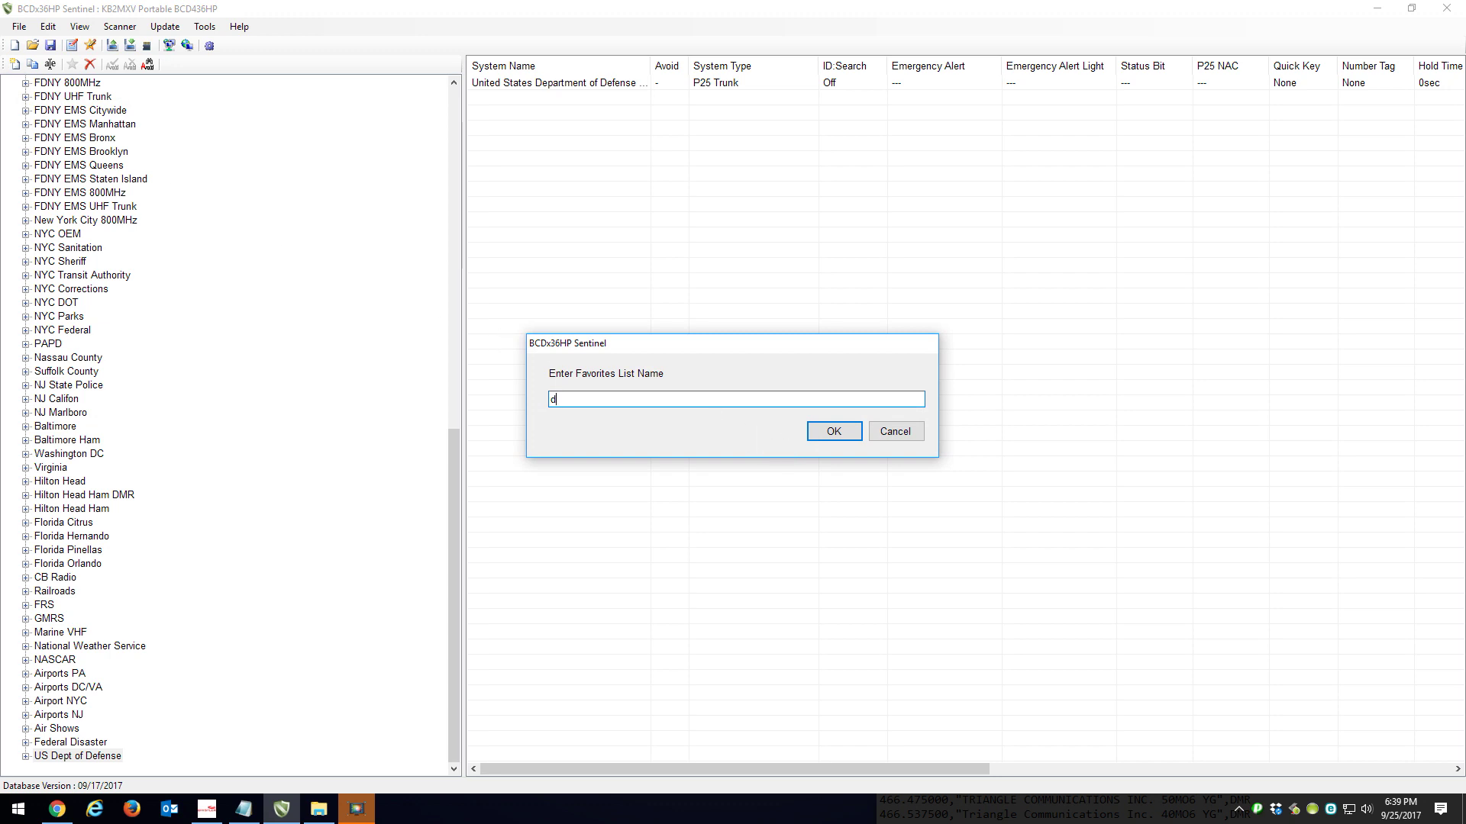
text(igital frequency )
text(search)
text( test)
key(Return)
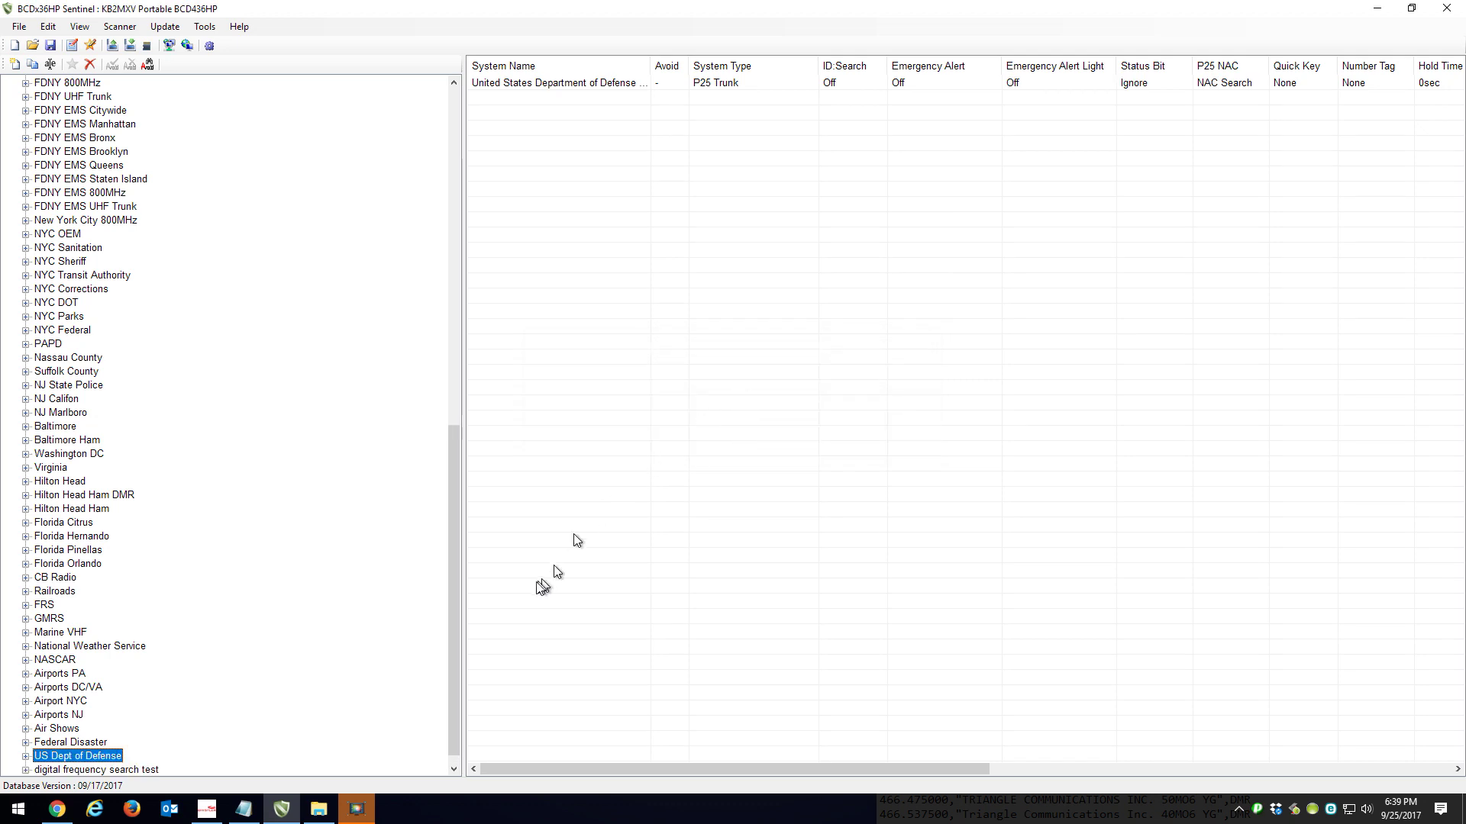
drag(455, 590, 458, 660)
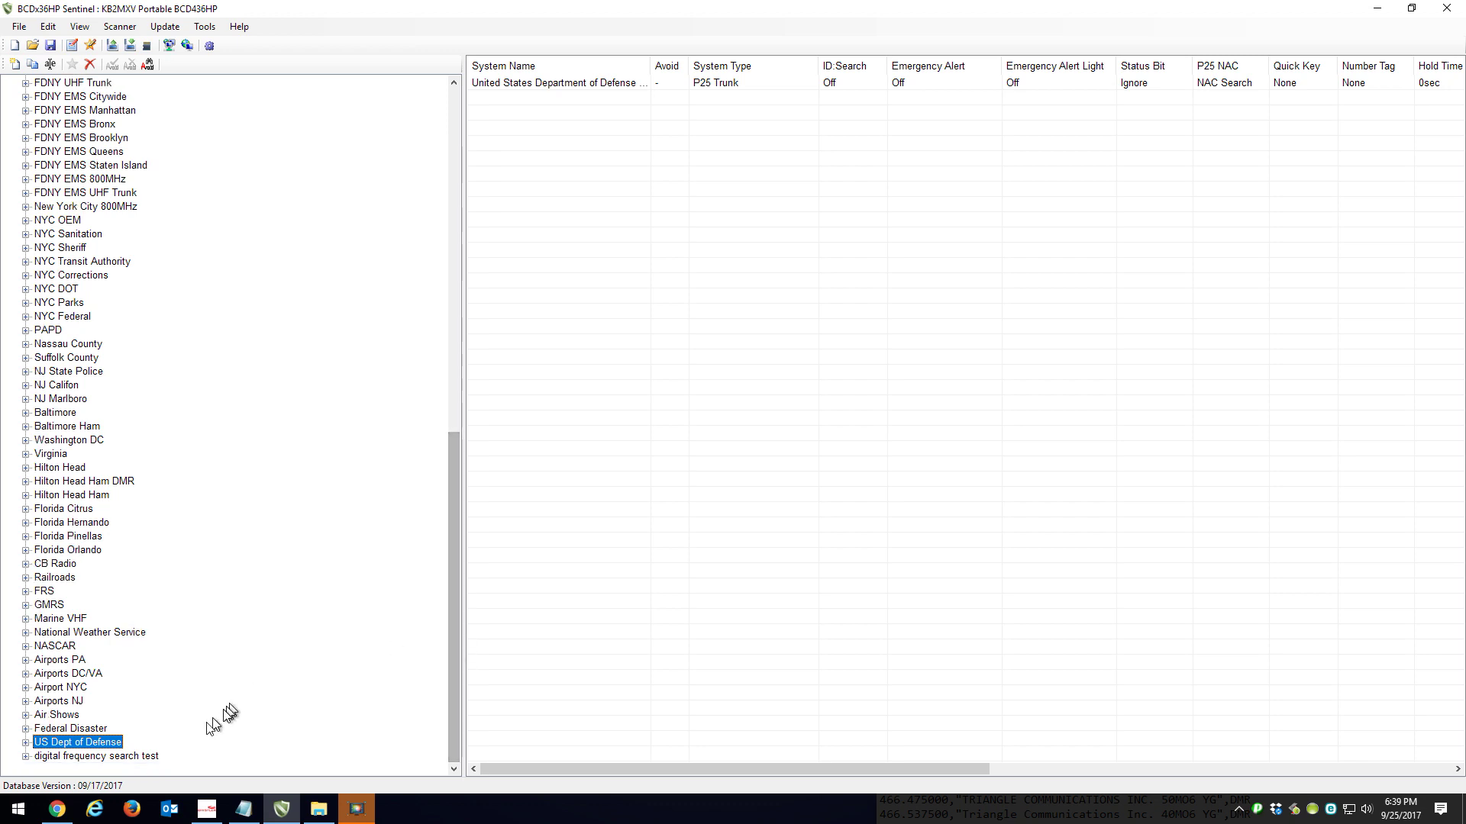
click(138, 758)
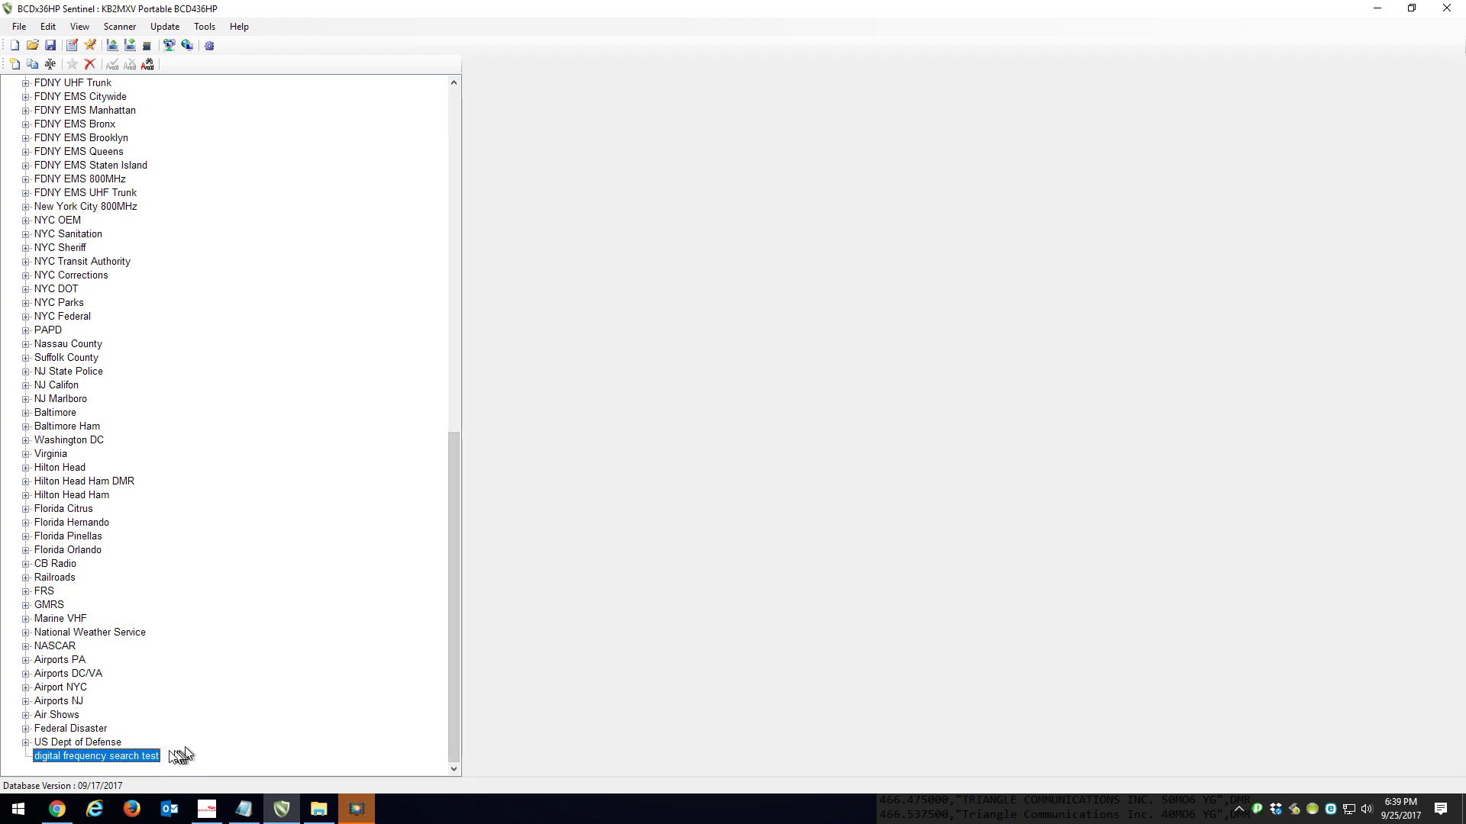
Program the 'digital frequency search test' list with a new Conventional system named 'schuylkill'.
right_click(91, 764)
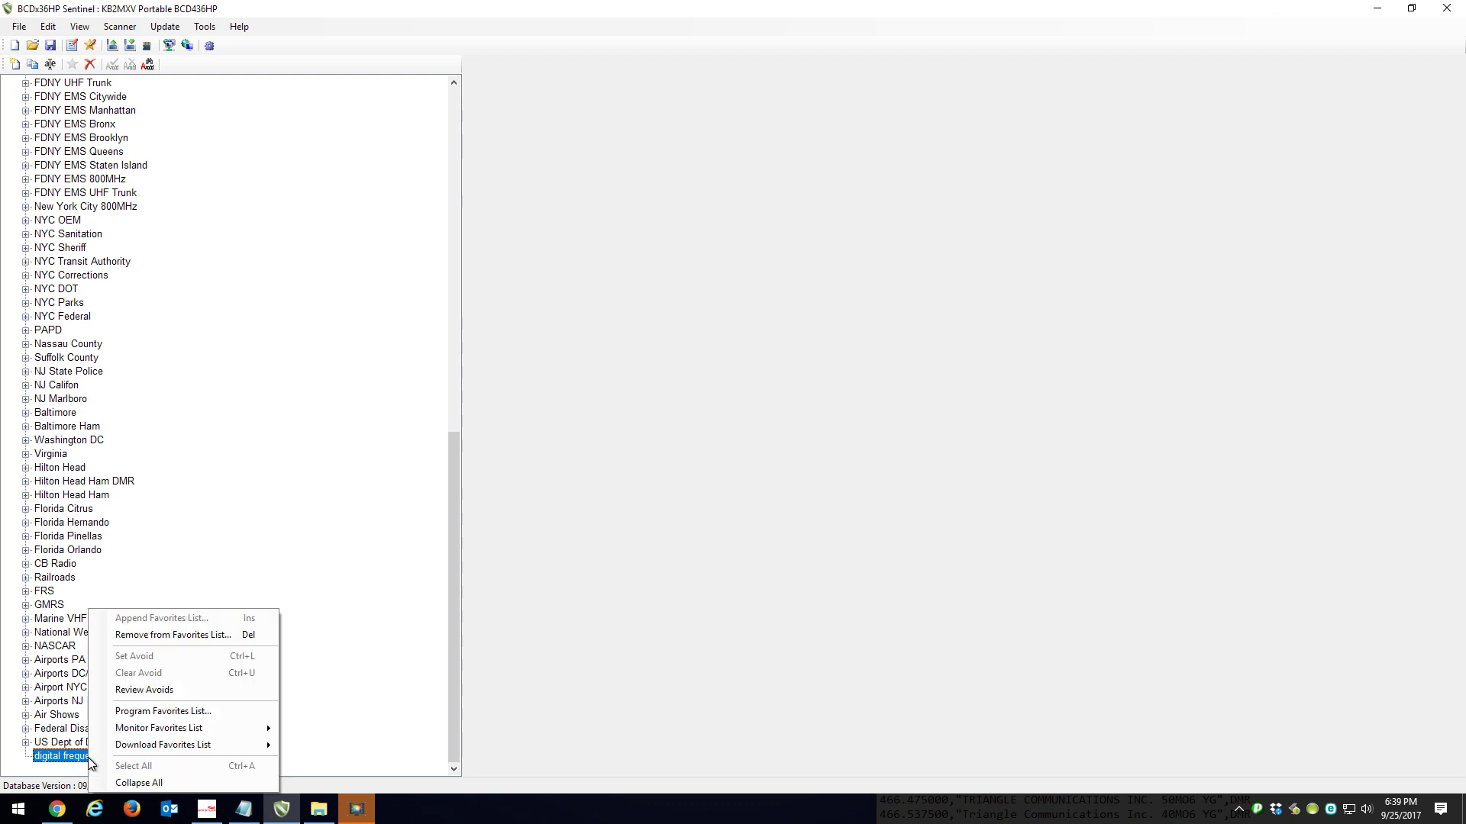
click(146, 716)
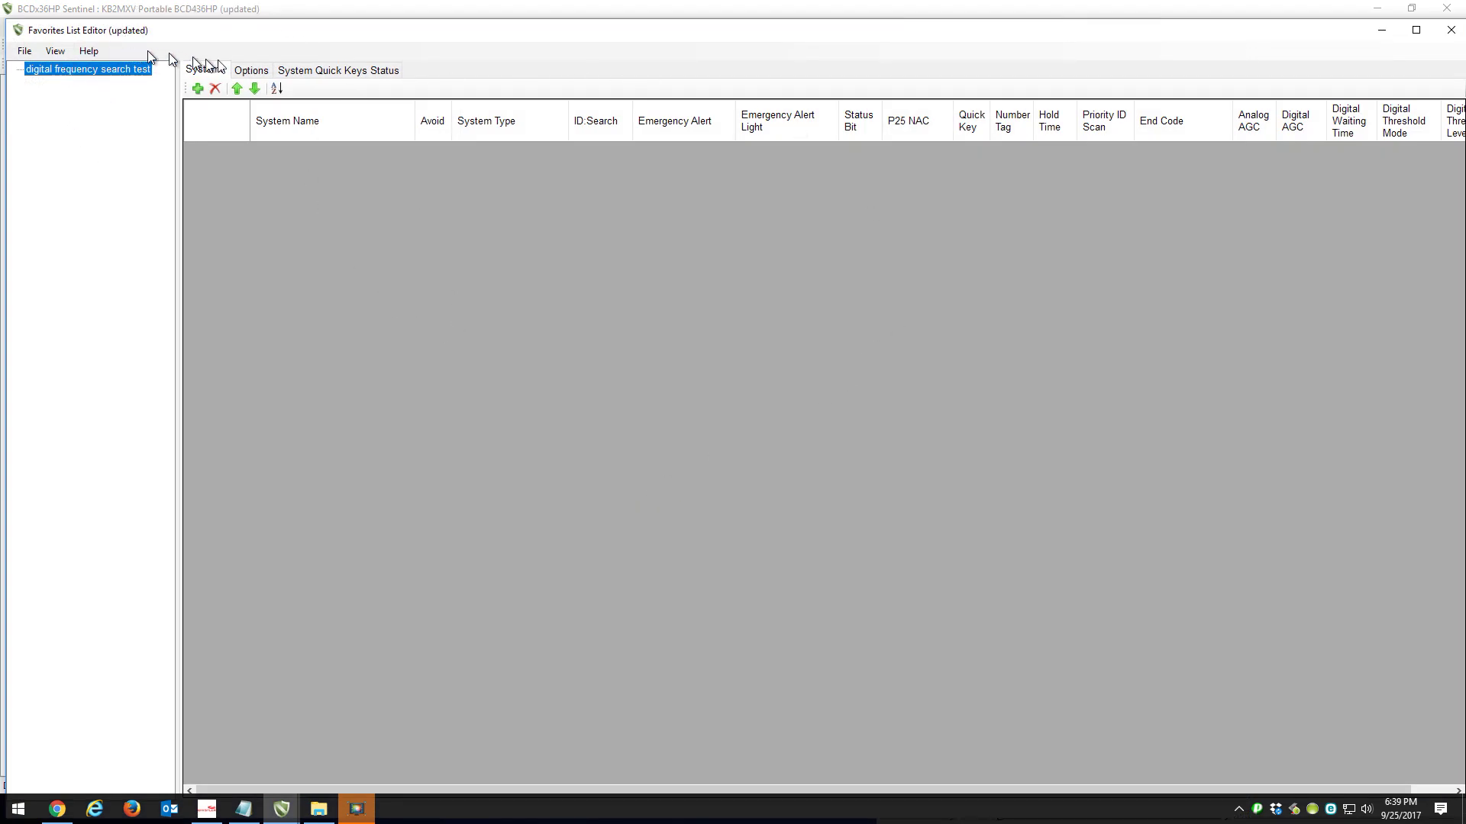
click(197, 89)
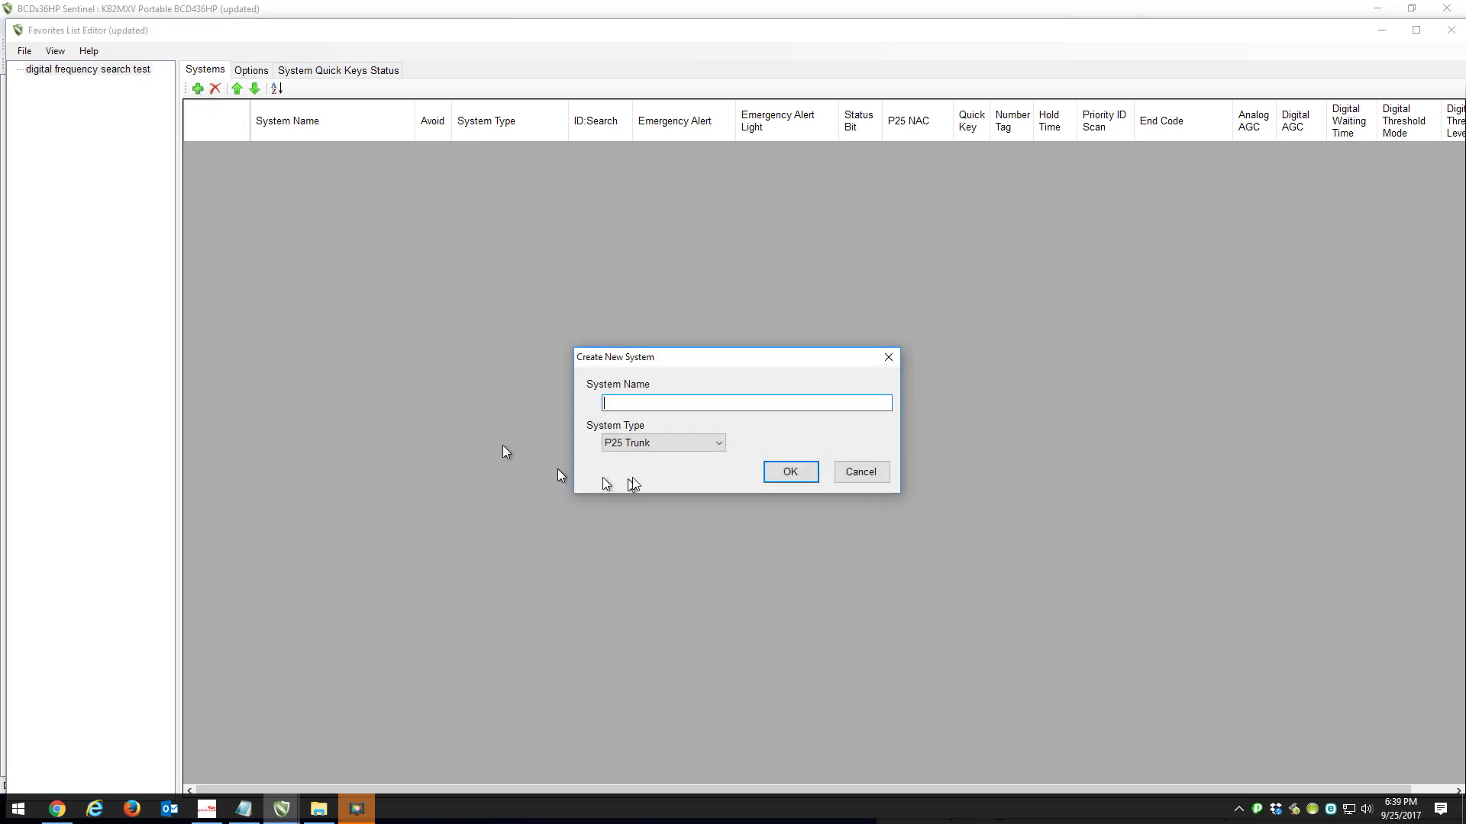
text(schuylkill)
click(722, 446)
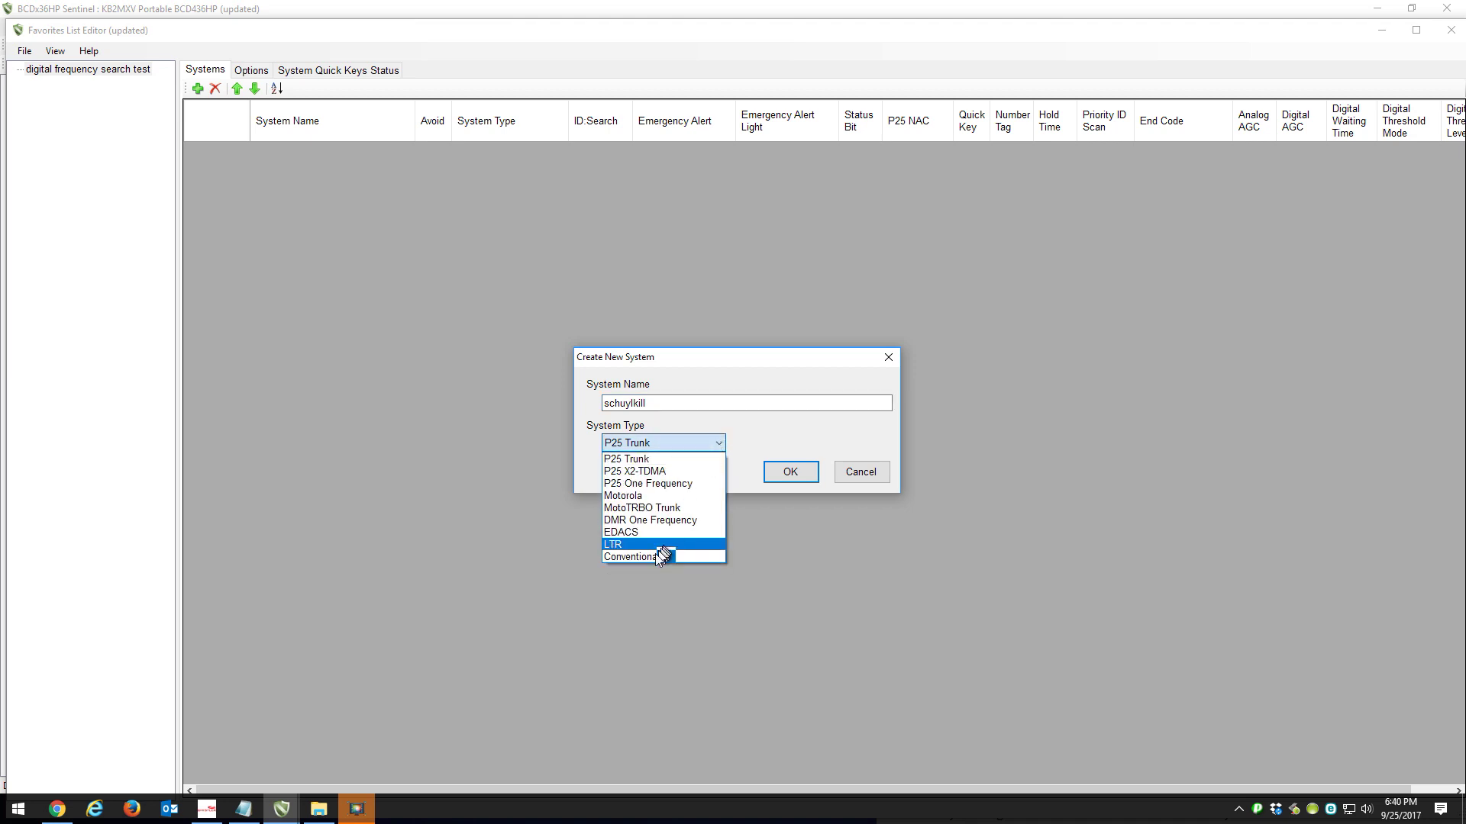
click(647, 556)
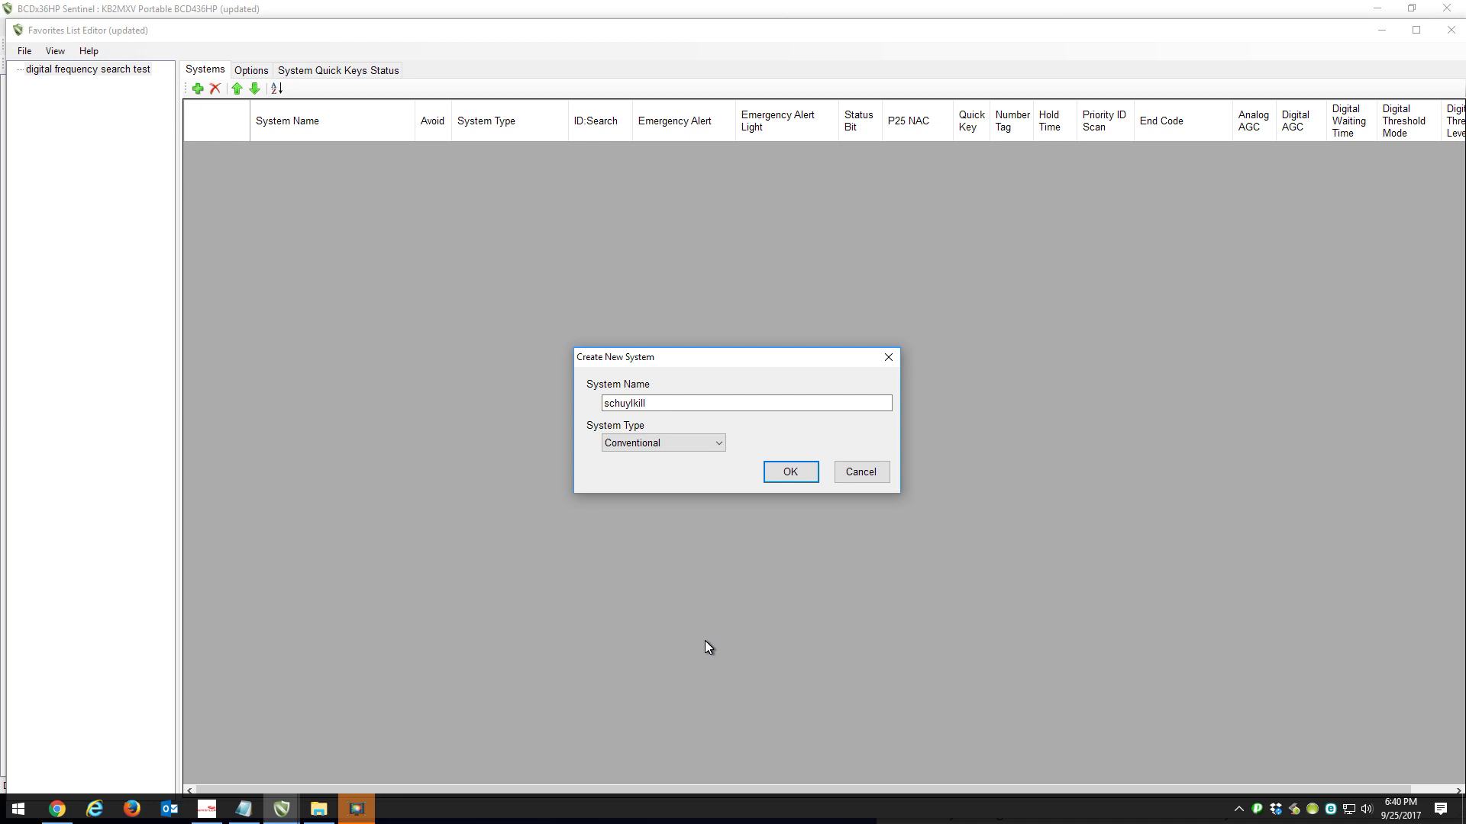
click(788, 474)
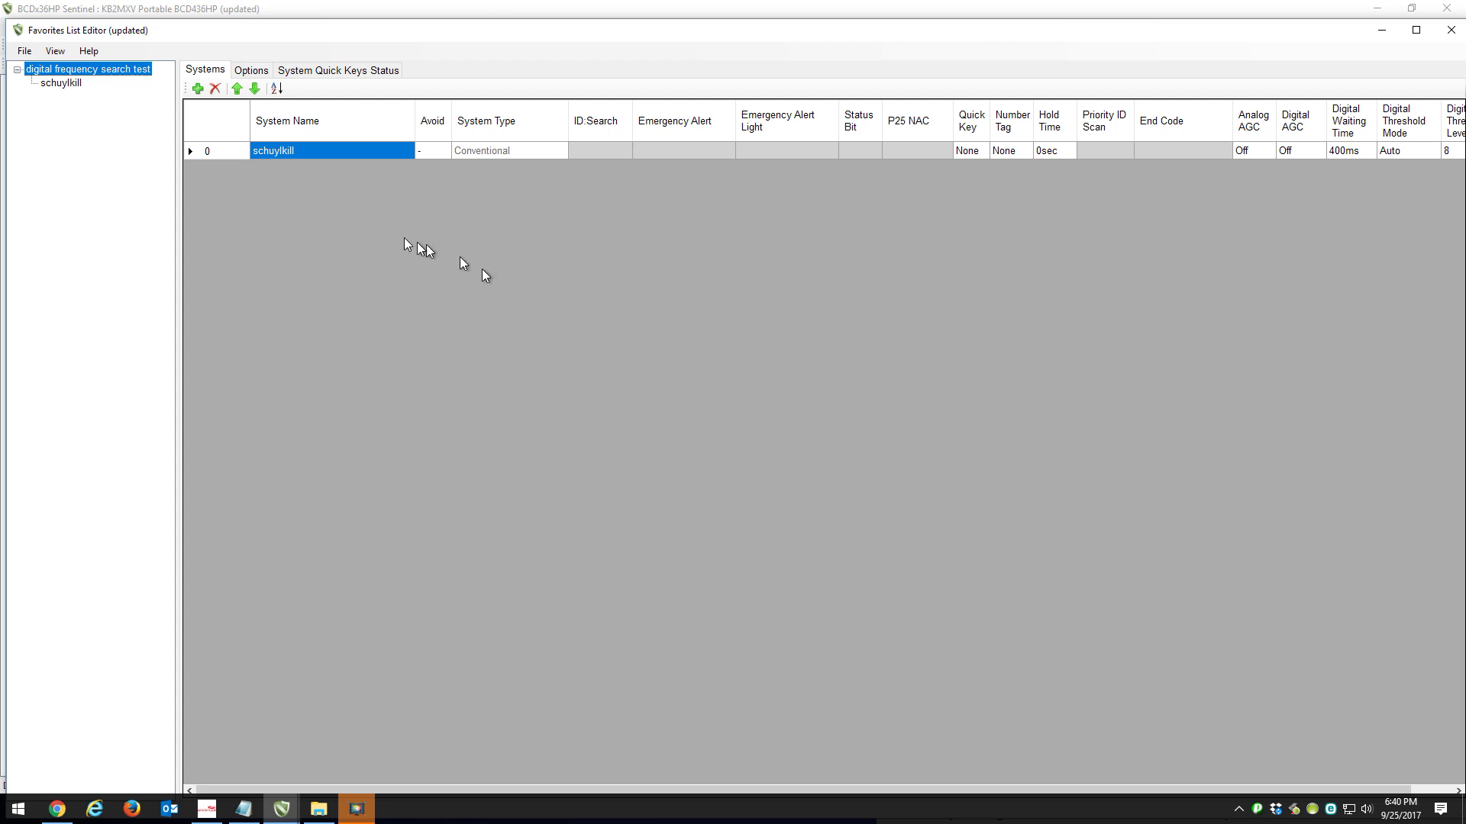
Append Department 0000 under schuylkill and open its empty channel table.
click(55, 86)
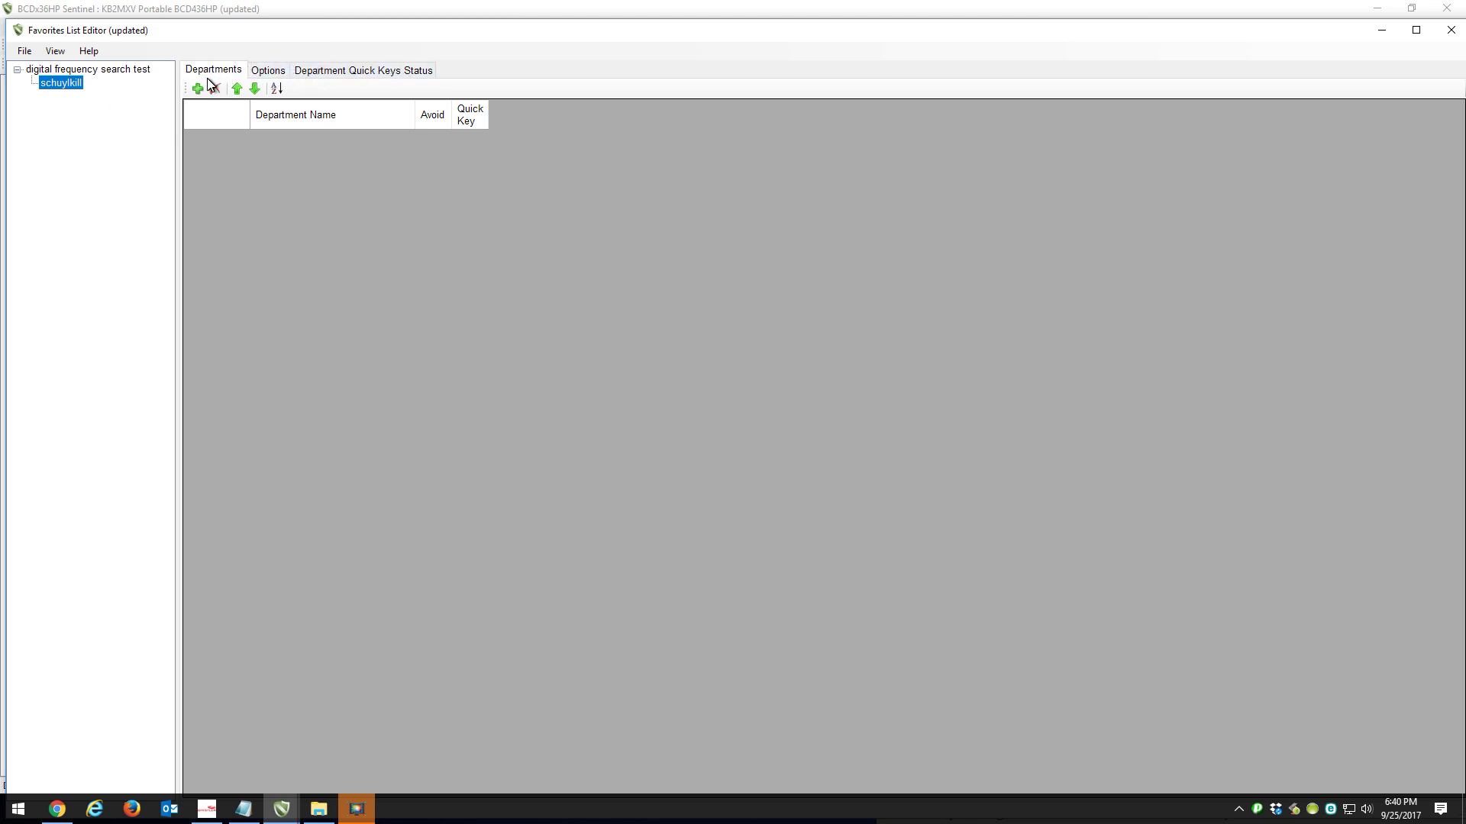
click(199, 90)
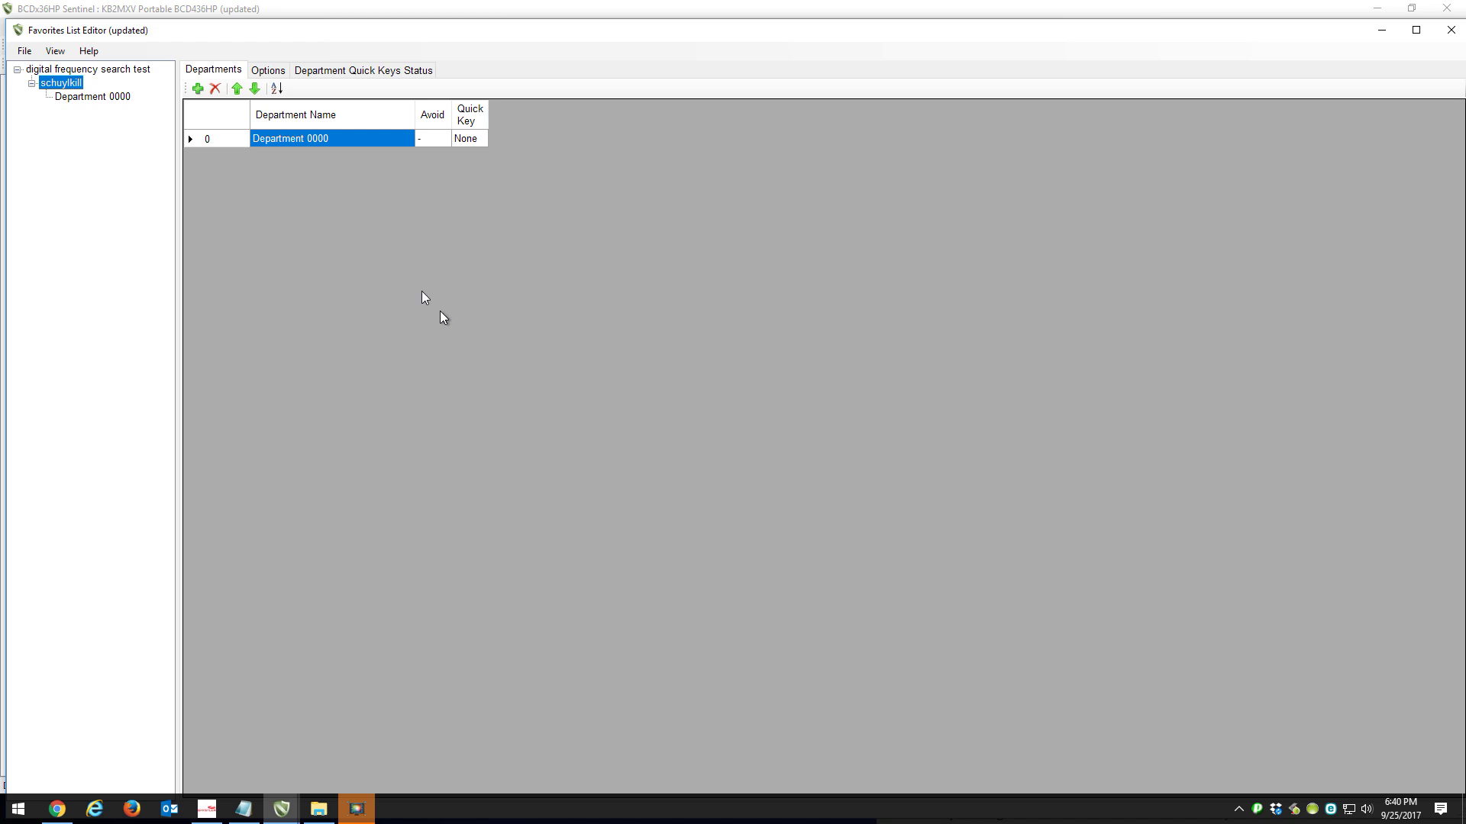
click(335, 140)
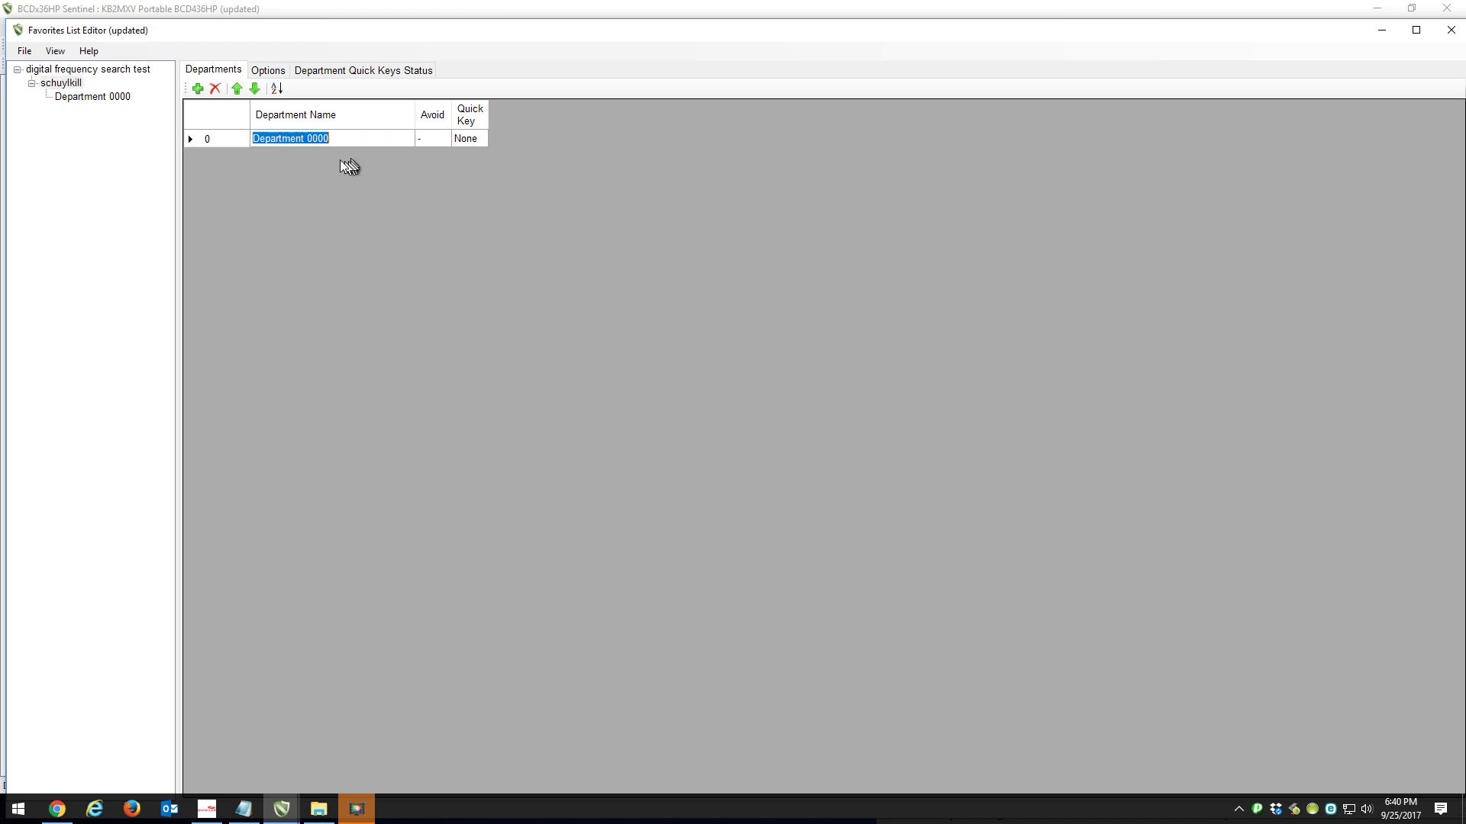
click(77, 102)
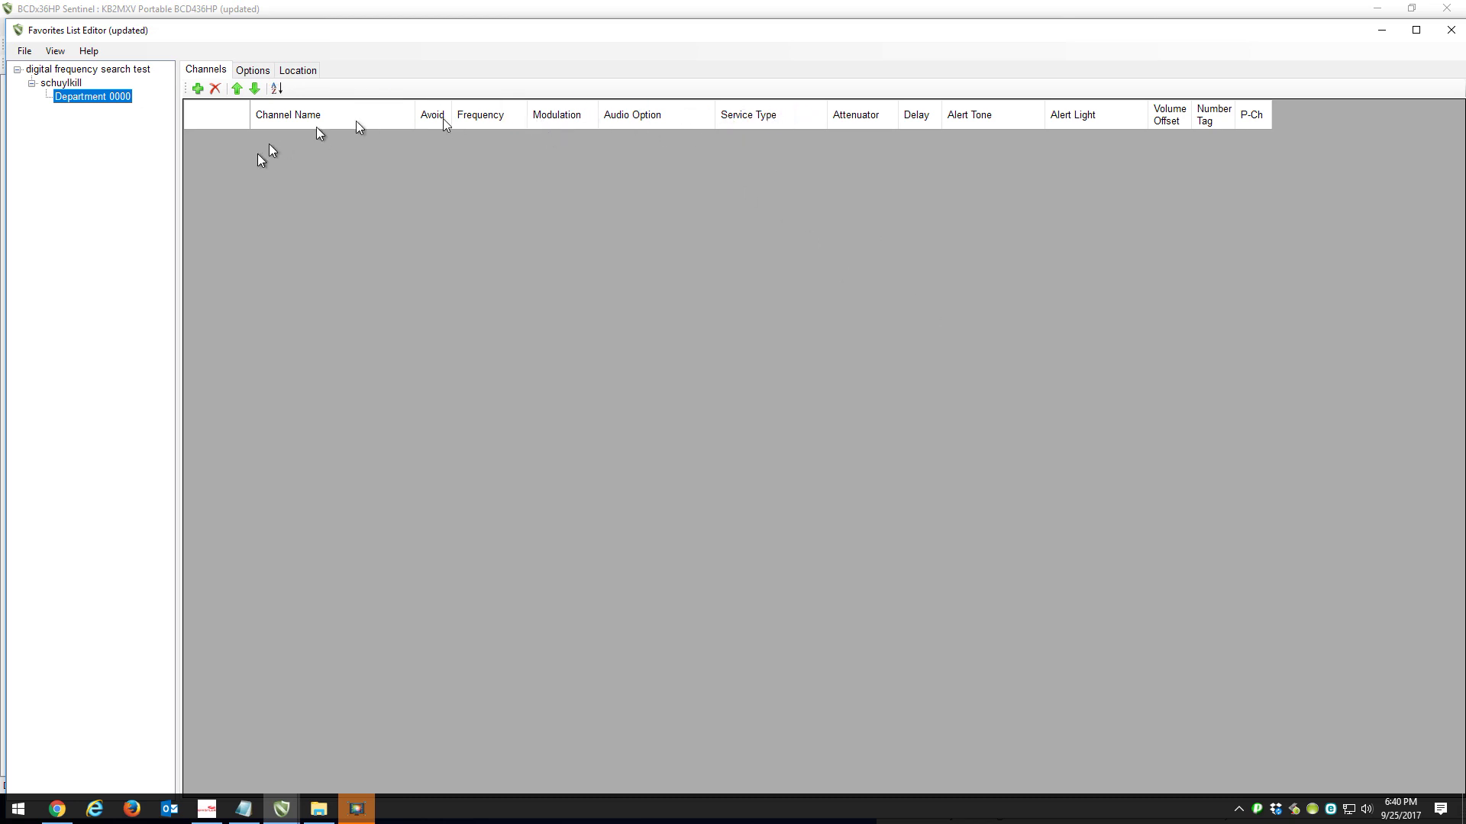
Paste the 120 copied DMR frequencies into Department 0000 and save the list.
click(199, 91)
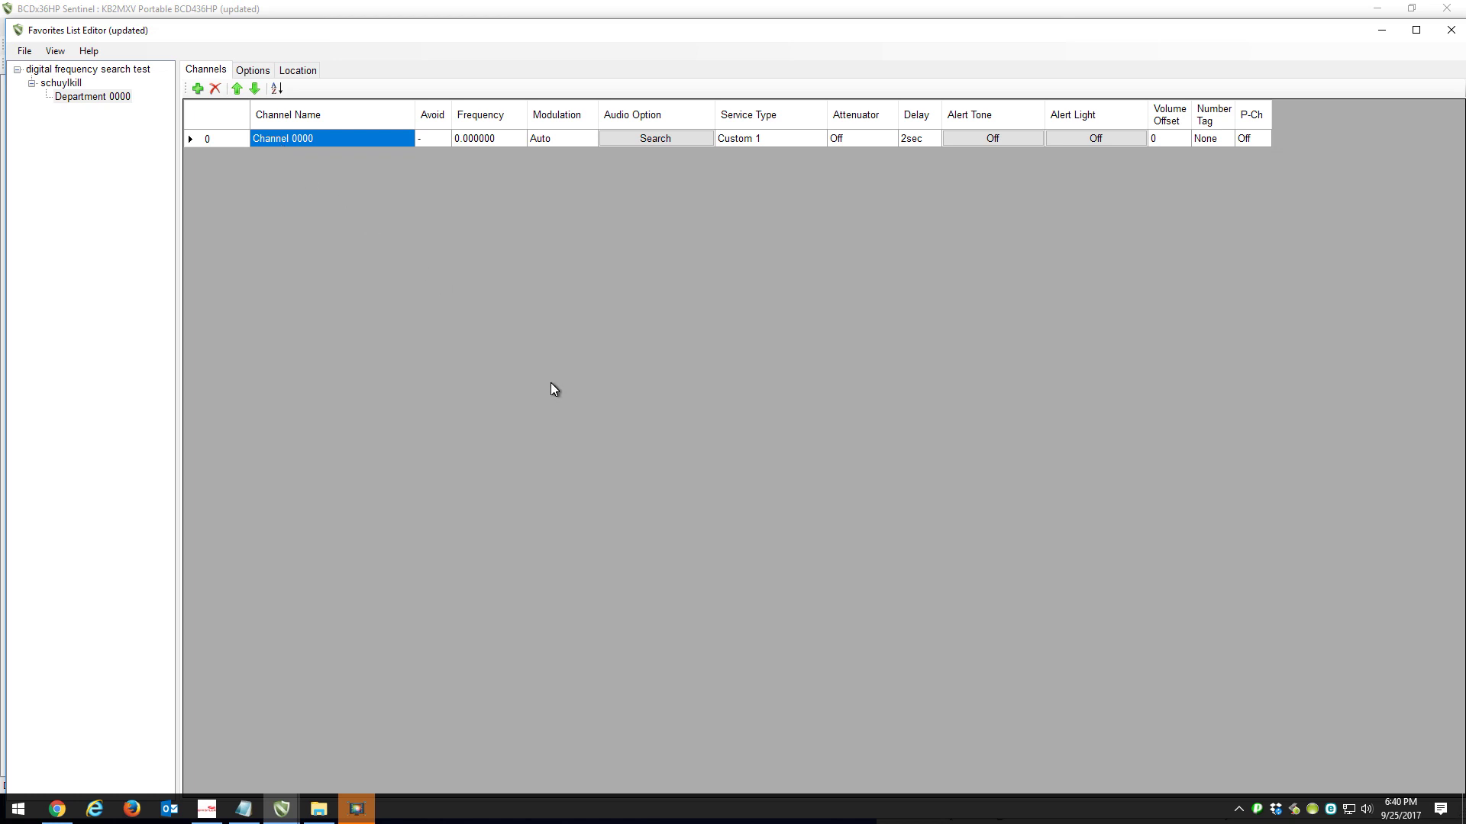
key(ctrl+v)
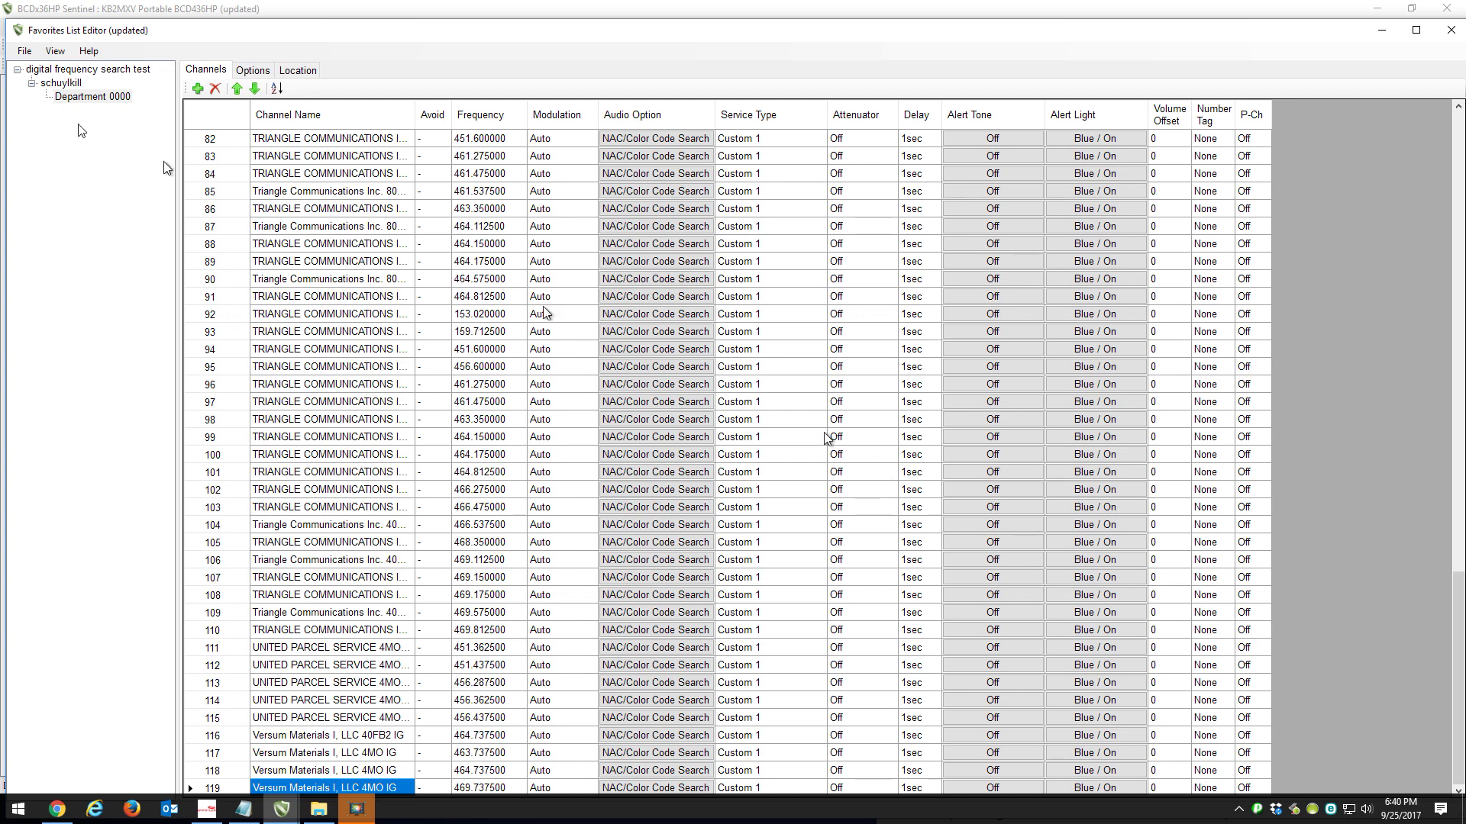
click(24, 52)
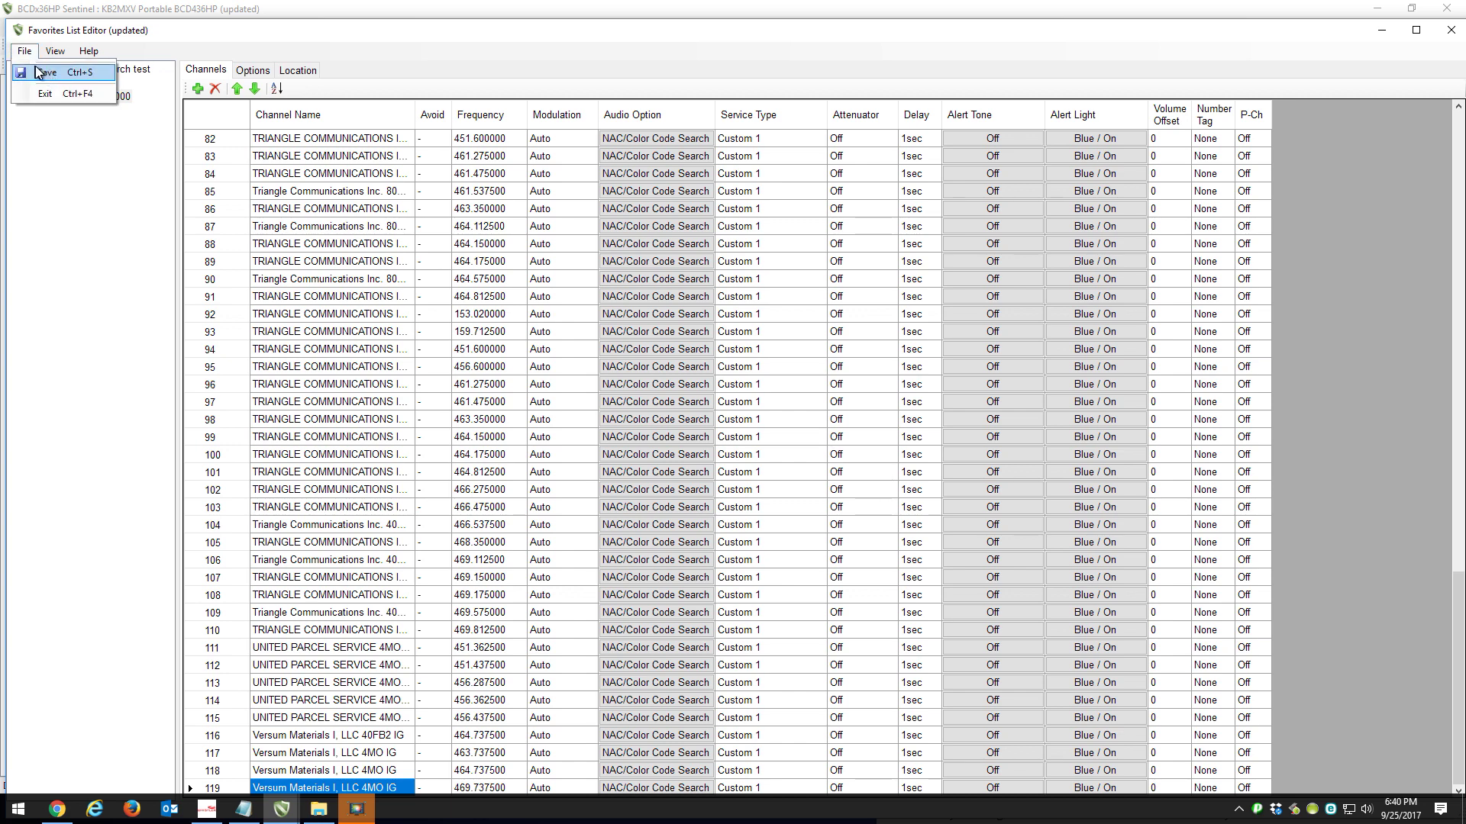
click(48, 73)
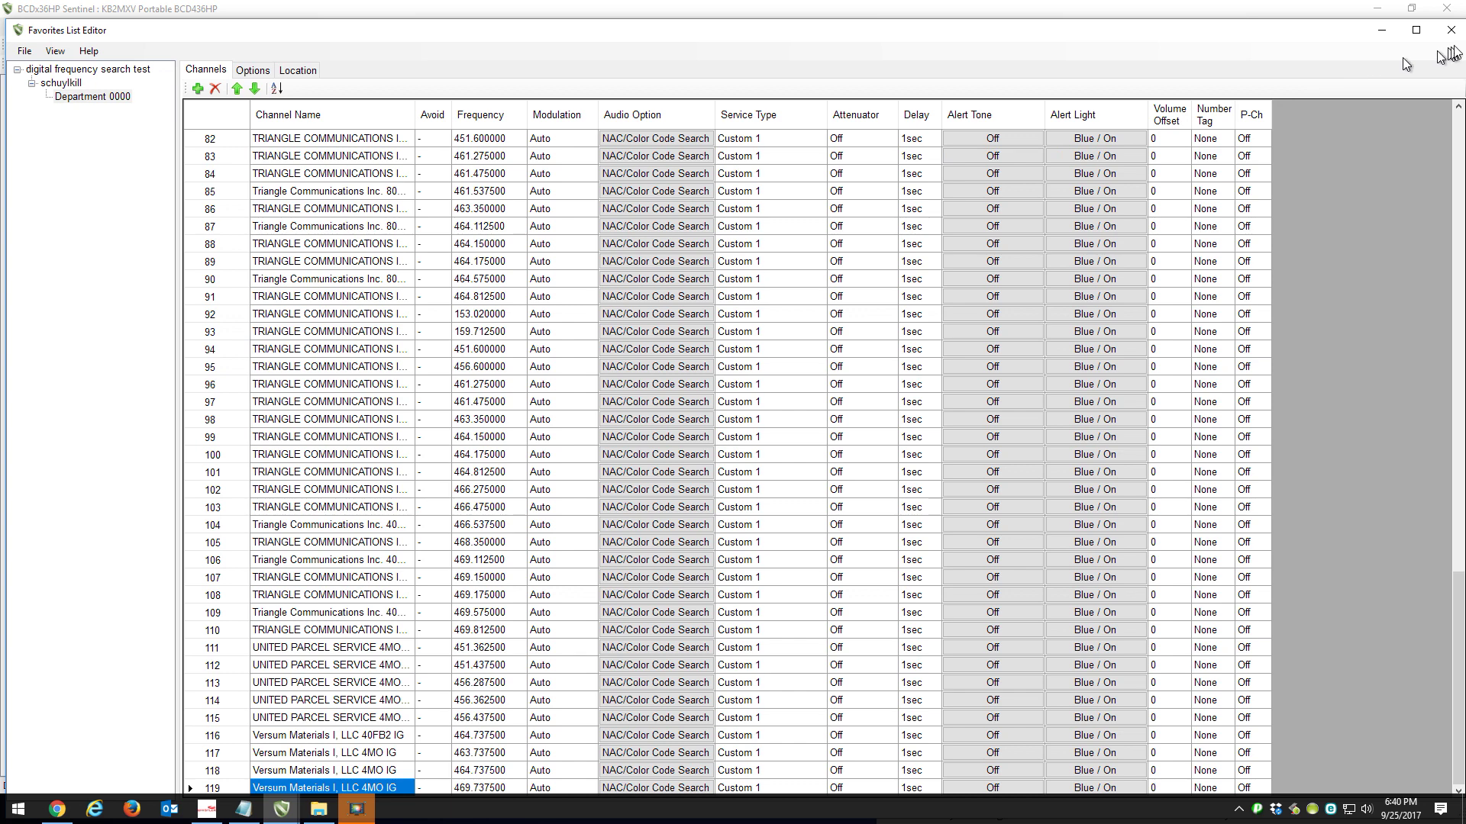
Close the editor and reopen Department 0000 under schuylkill to view its saved channels.
click(1450, 30)
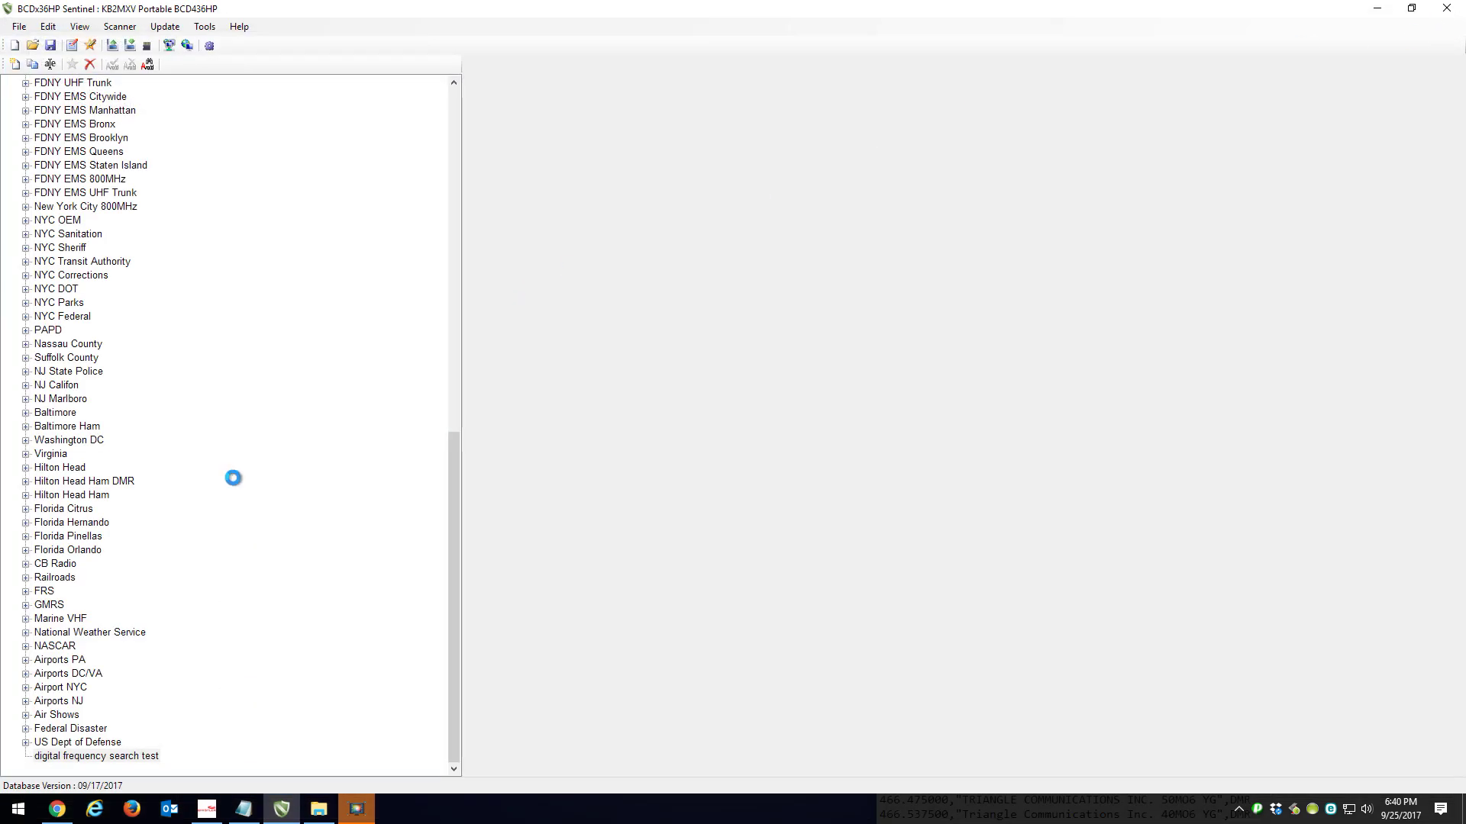
scroll(178, 507, down, 15)
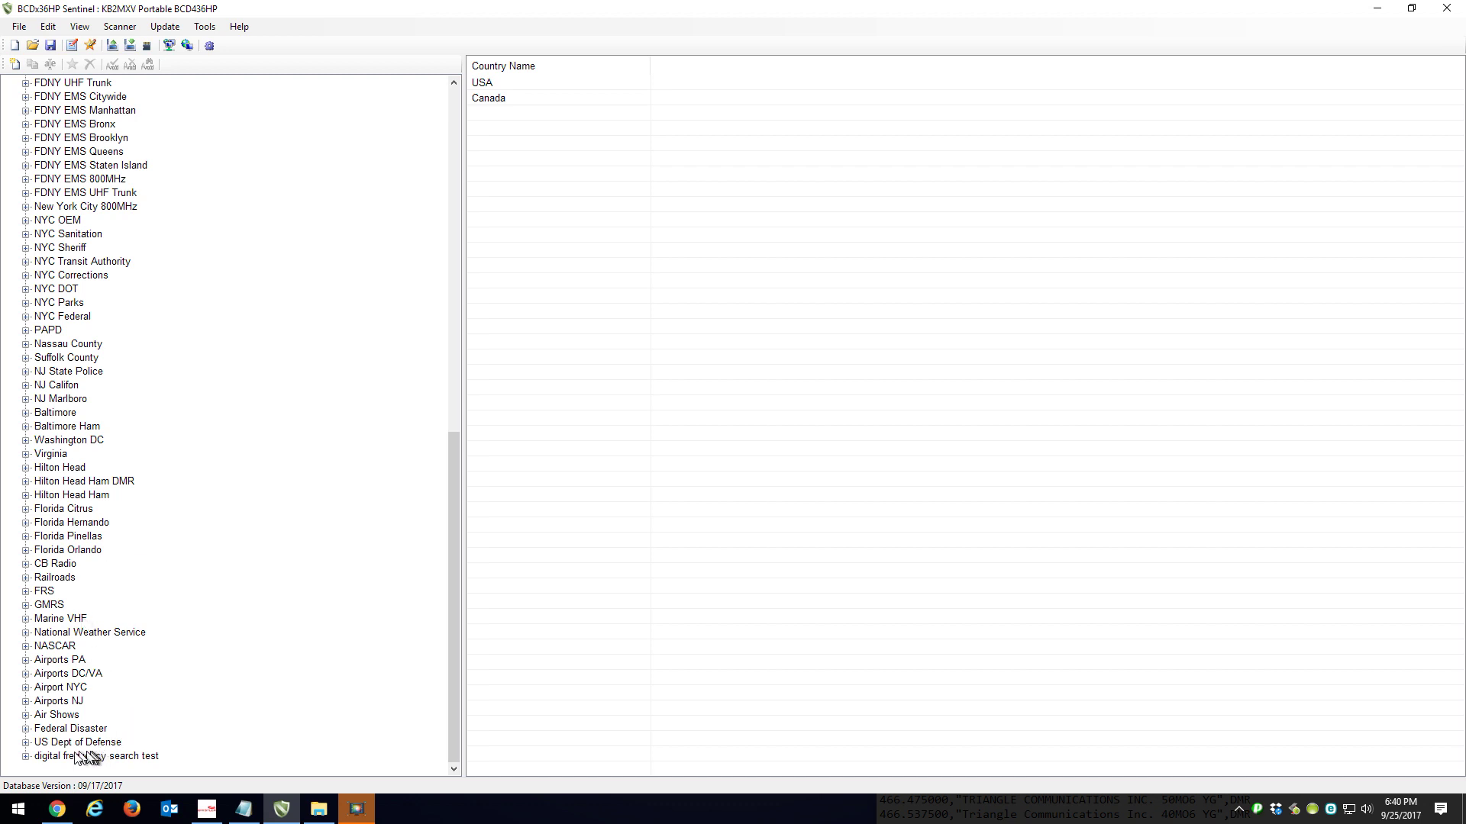
click(26, 757)
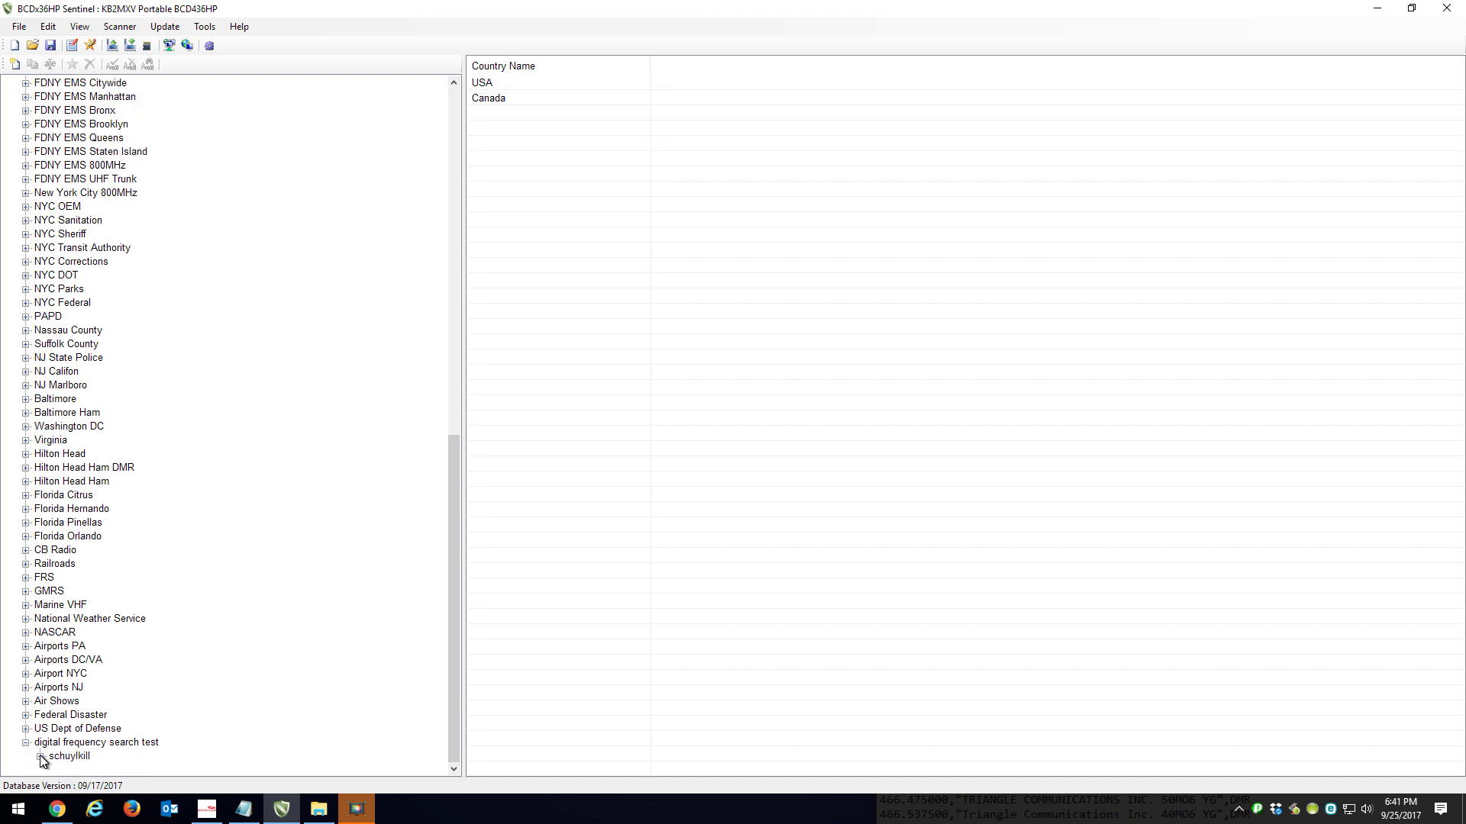
click(41, 756)
click(92, 758)
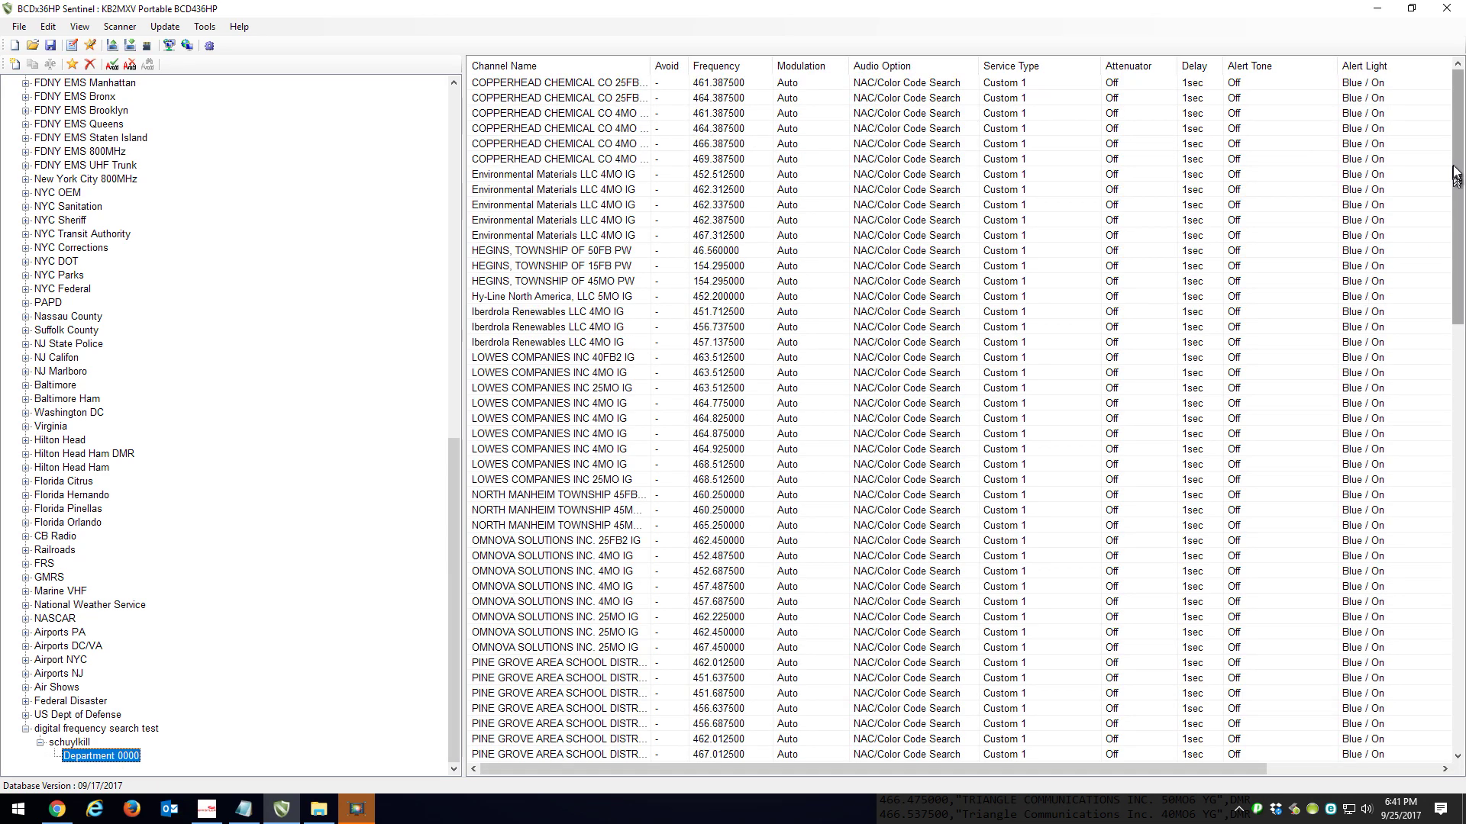
drag(1456, 181, 1461, 576)
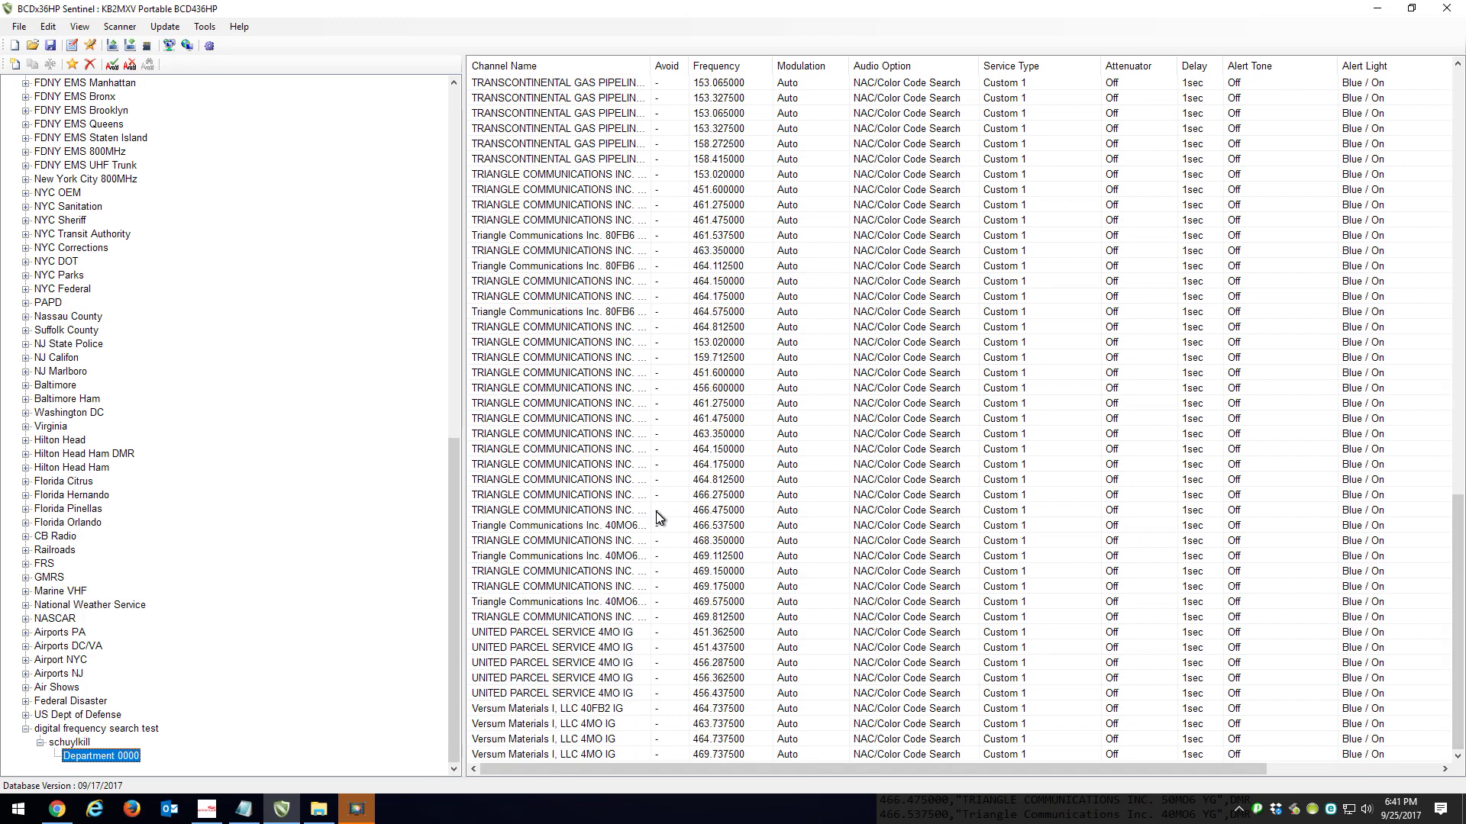